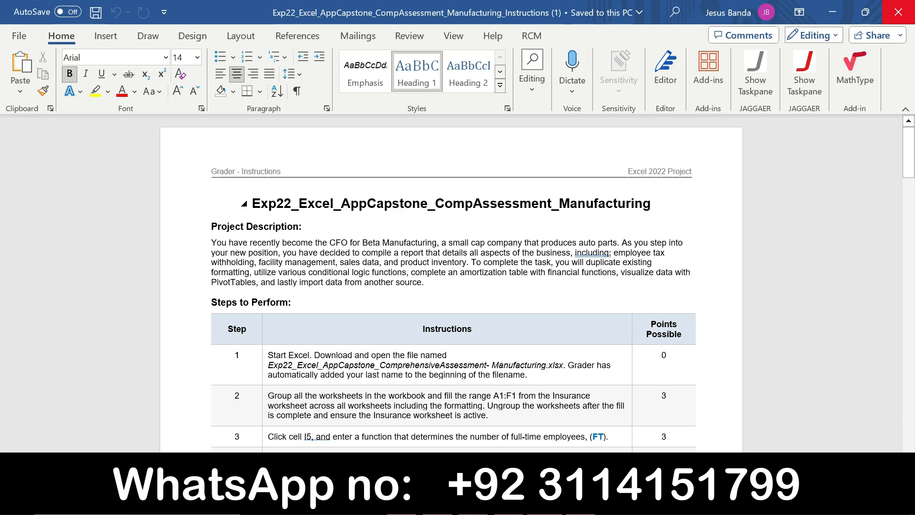
- Highlight the document title Exp22_Excel_AppCapstone_CompAssessment_Manufacturing in yellow
left_click_drag(251, 203, 649, 203)
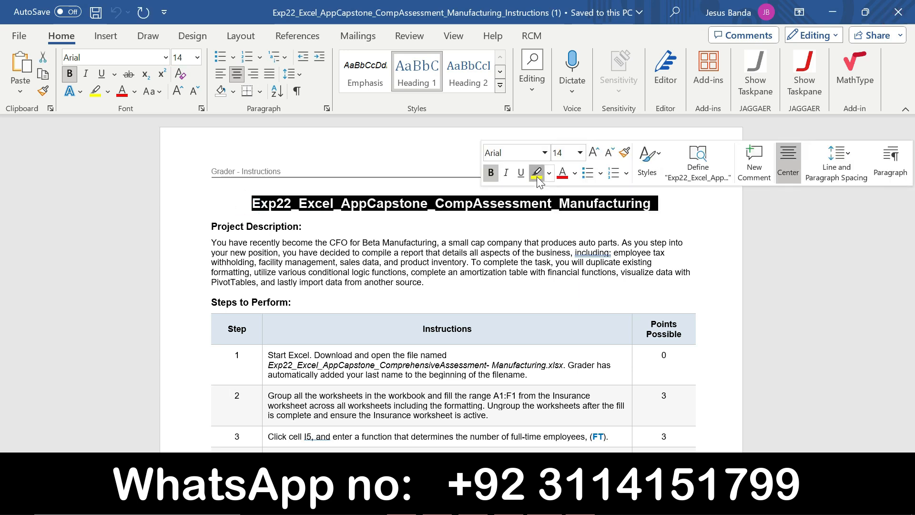
left_click(537, 176)
left_click(268, 204)
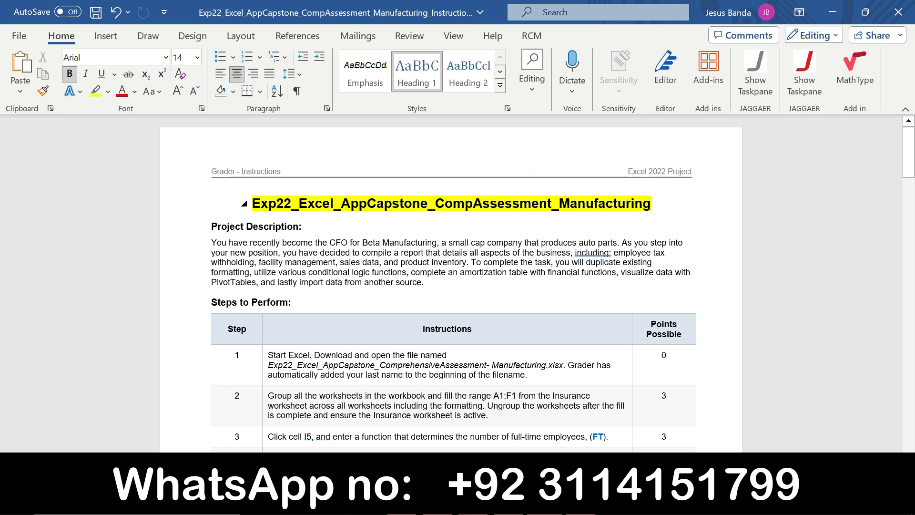
- Switch to the Excel workbook and select cell F9 on the Employee Withholdings worksheet
left_click(578, 503)
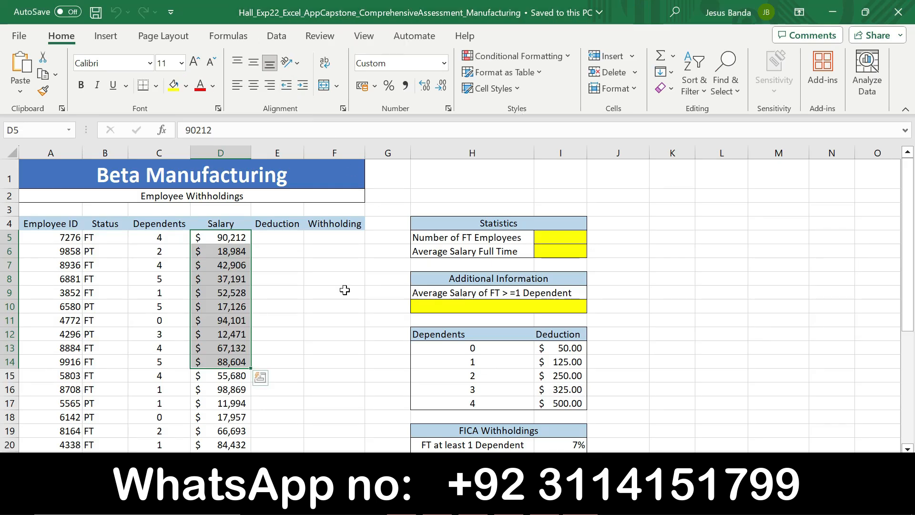
left_click(323, 293)
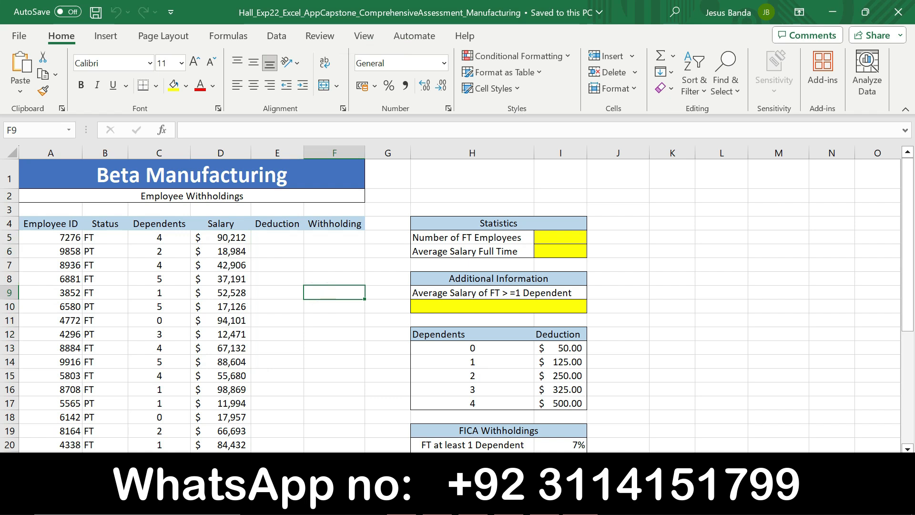
- Return to the Word instructions and highlight the Project Description heading and its paragraph in yellow
key("alt+Tab")
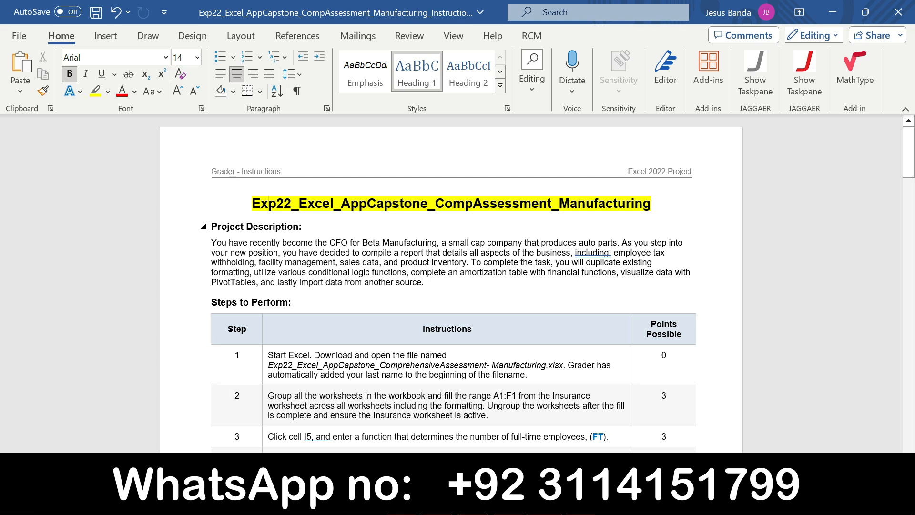
left_click_drag(211, 224, 428, 285)
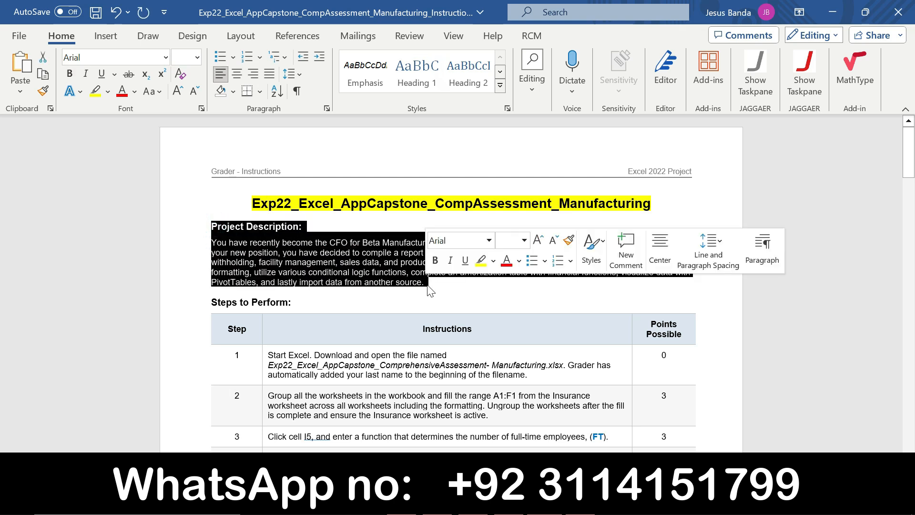
left_click(476, 268)
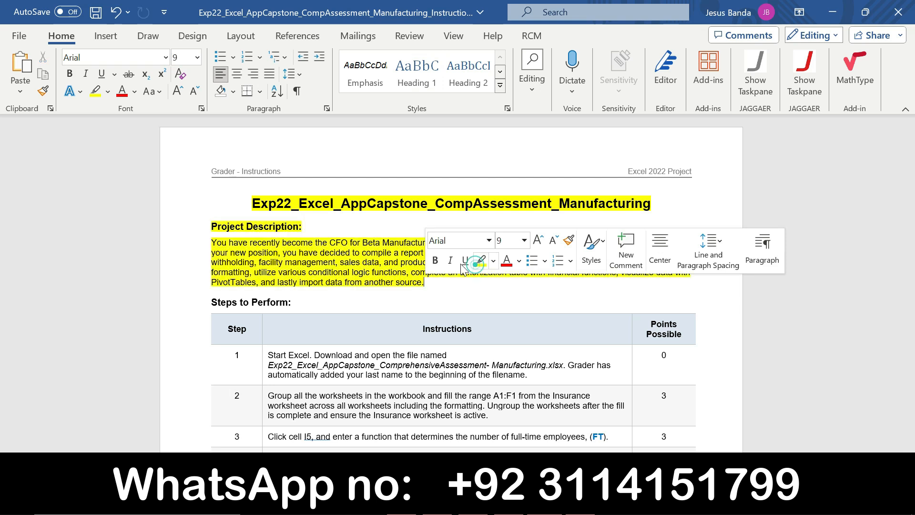
left_click(215, 227)
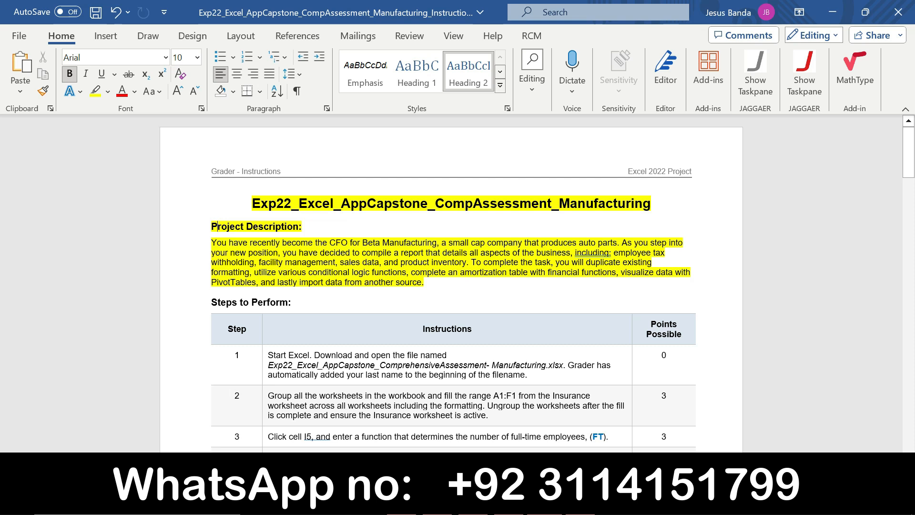
- Remove the highlighting from the document title and the whole Project Description section
left_click_drag(425, 282, 244, 203)
left_click(325, 180)
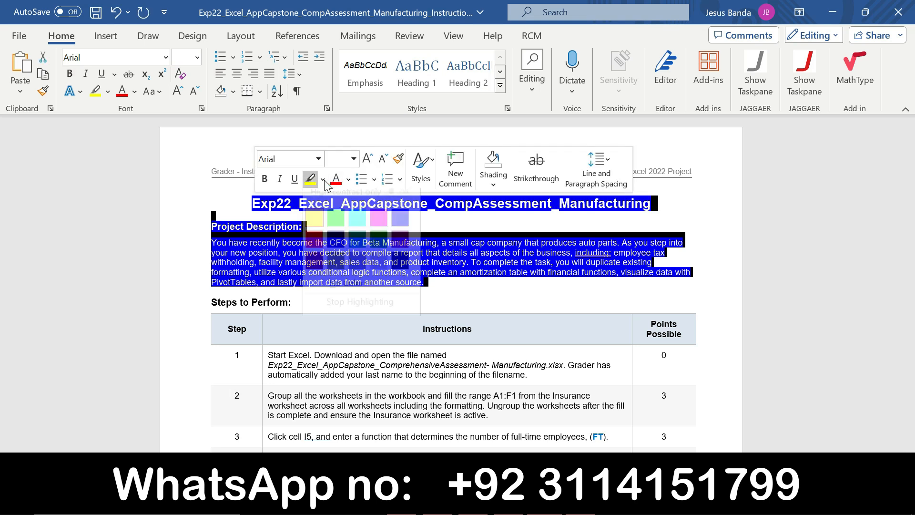
left_click(344, 292)
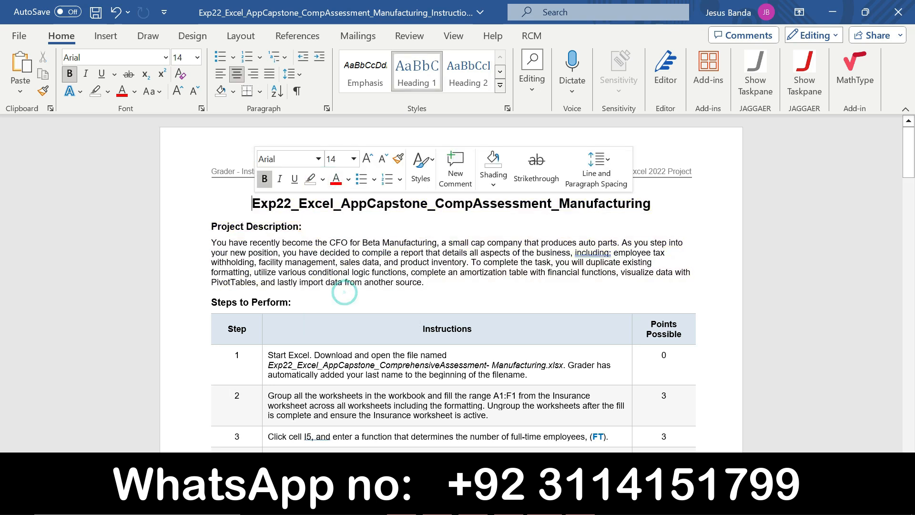
left_click(478, 284)
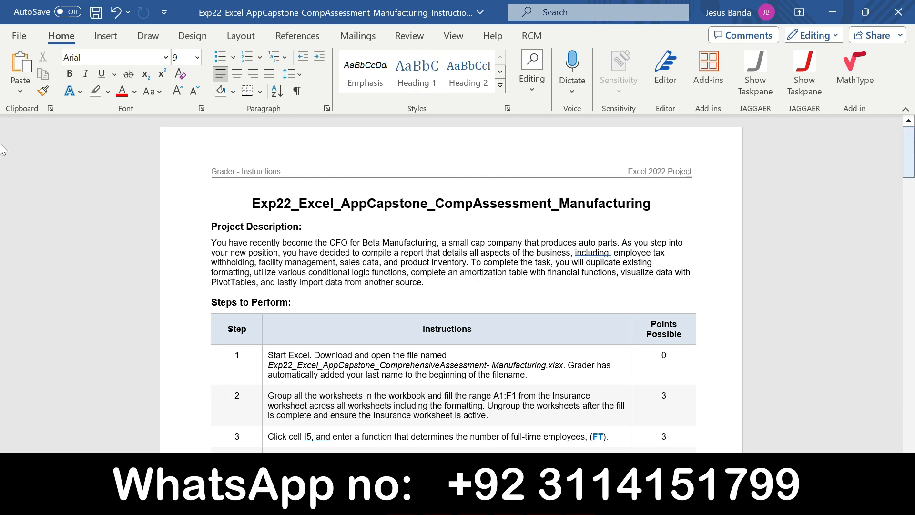
- Enlarge the step 1 instruction text to 16 pt and highlight it in yellow
scroll(1, 162, "down", 5)
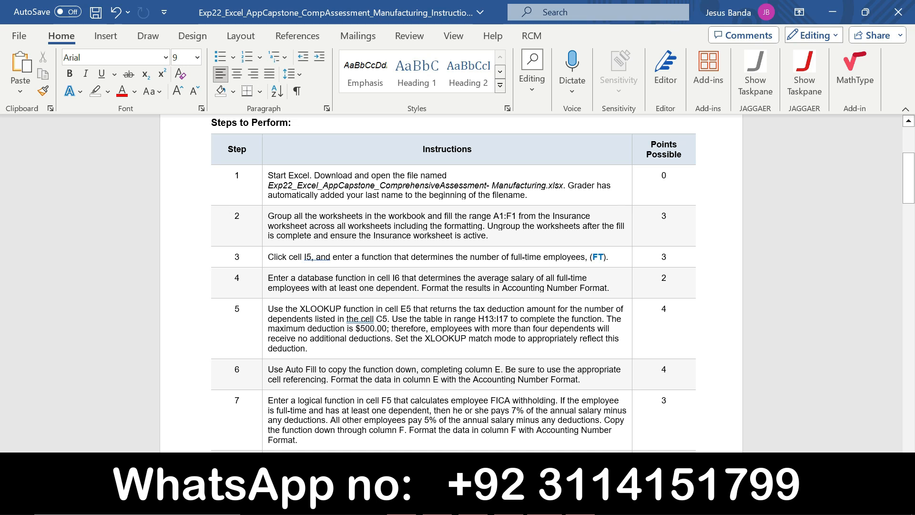
left_click(263, 192)
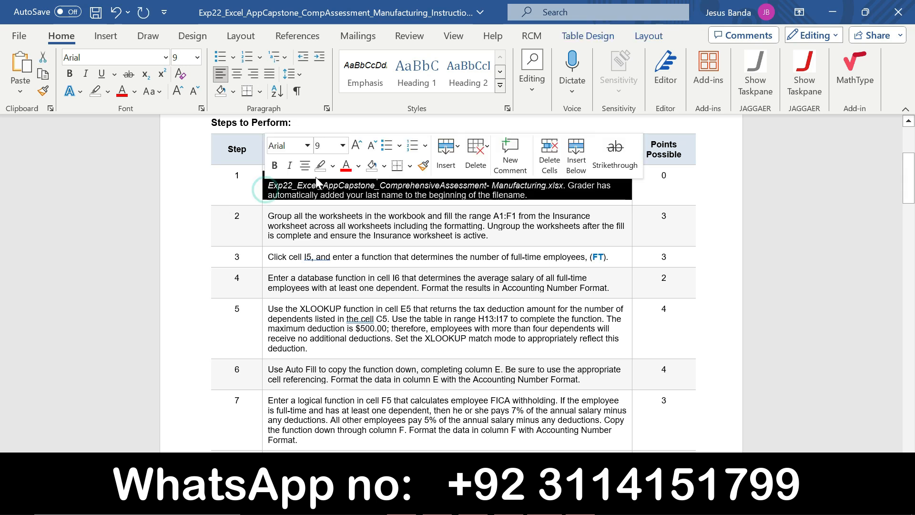
left_click(342, 146)
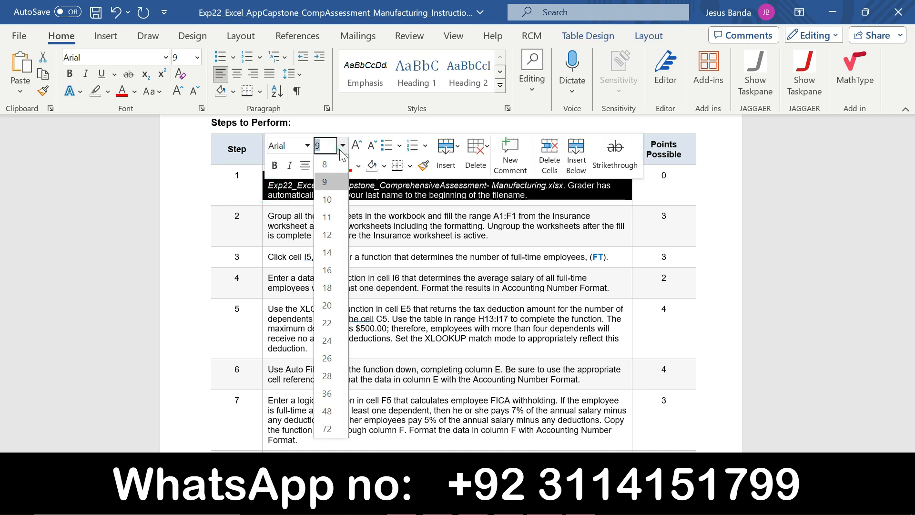
left_click(329, 271)
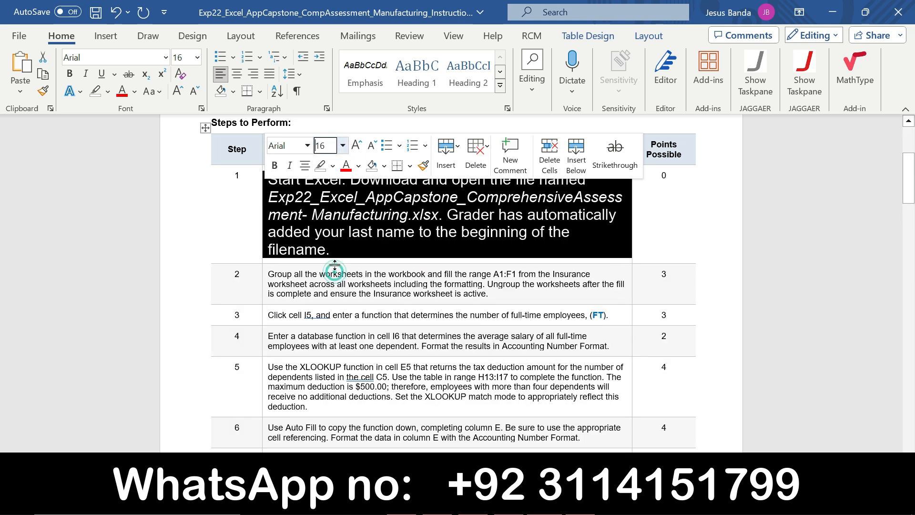
left_click(333, 166)
left_click(325, 214)
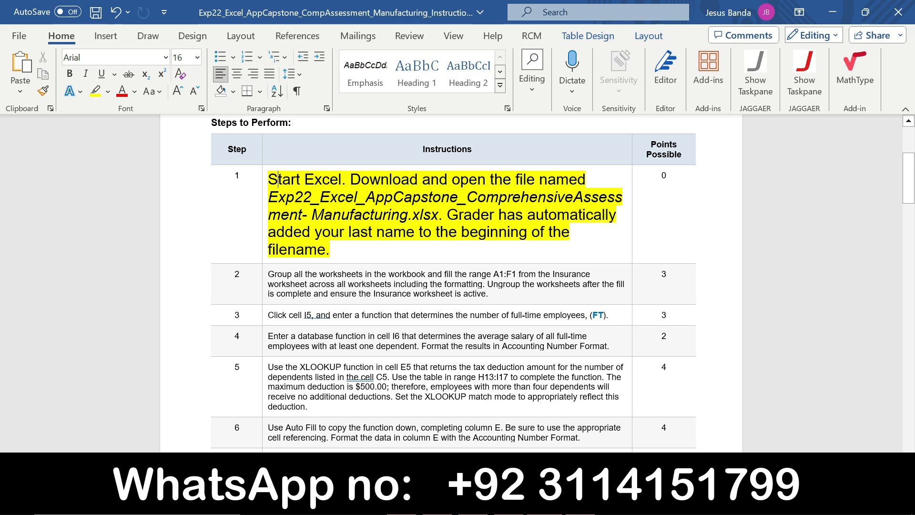
- View the Excel workbook briefly, return to Word, and reset the step 1 instruction text to 9 pt with no highlight color
key("alt+Tab")
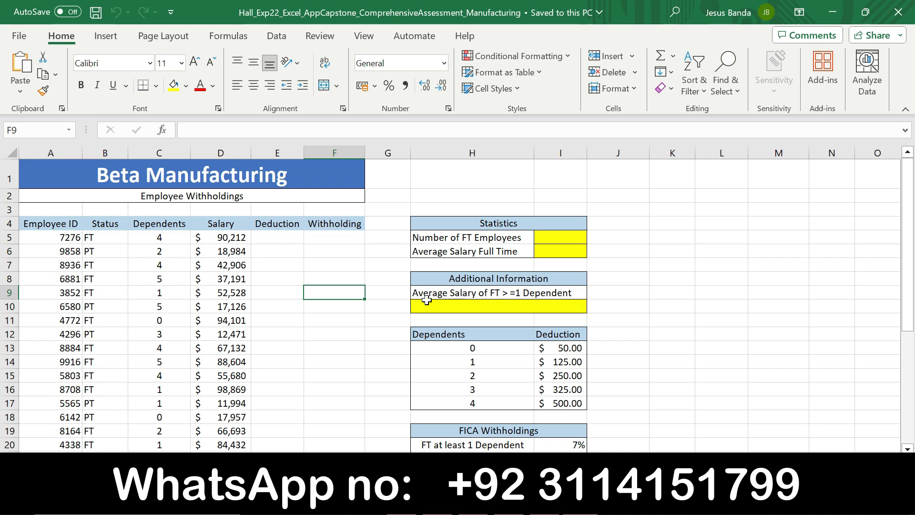
left_click(520, 503)
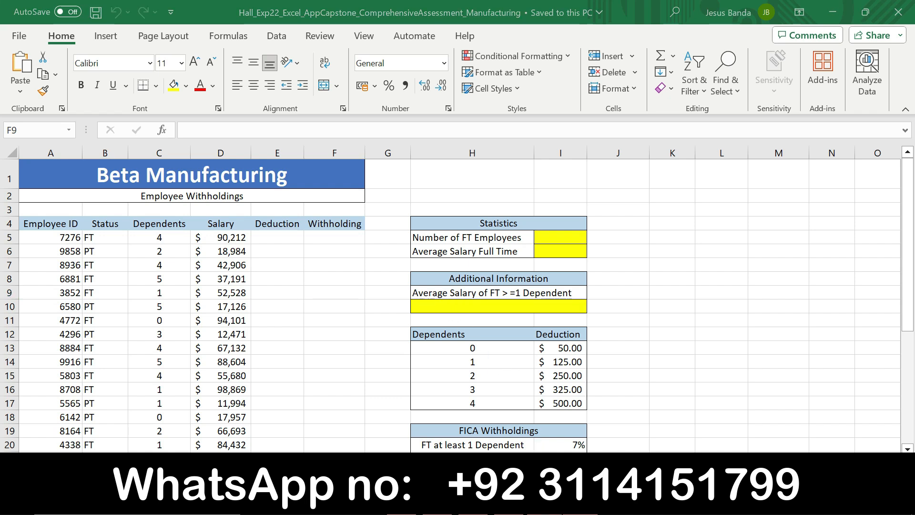
left_click(264, 180)
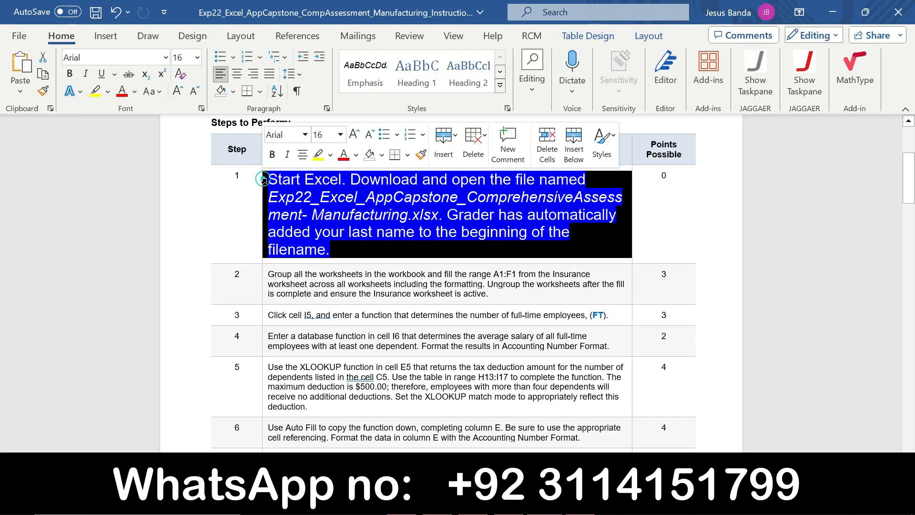
left_click(340, 135)
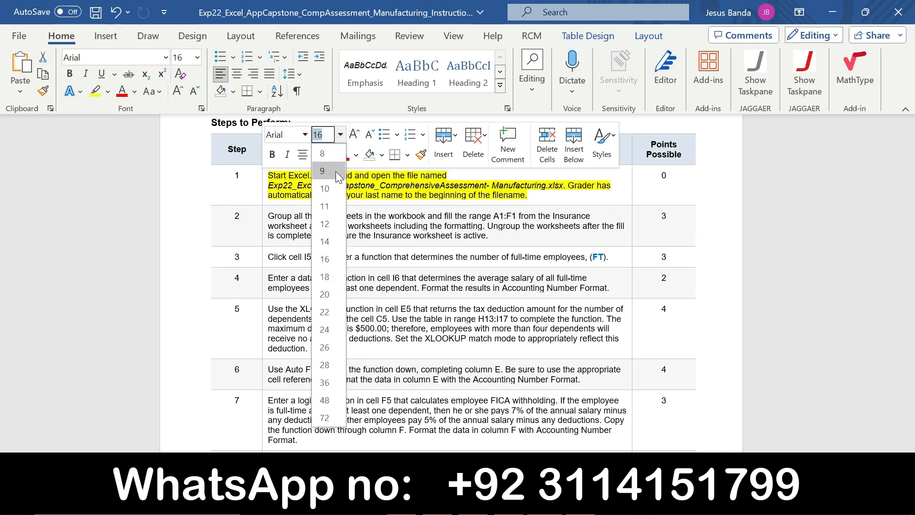
left_click(335, 165)
left_click(333, 156)
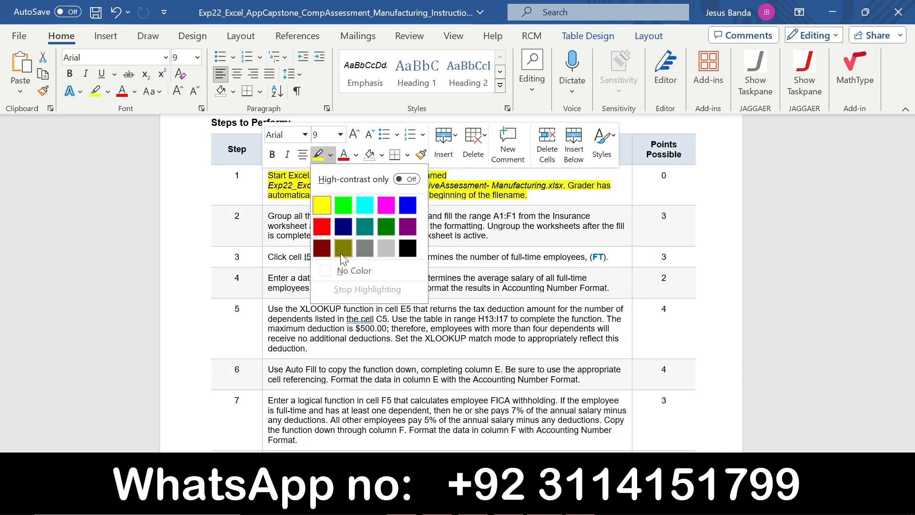
left_click(343, 269)
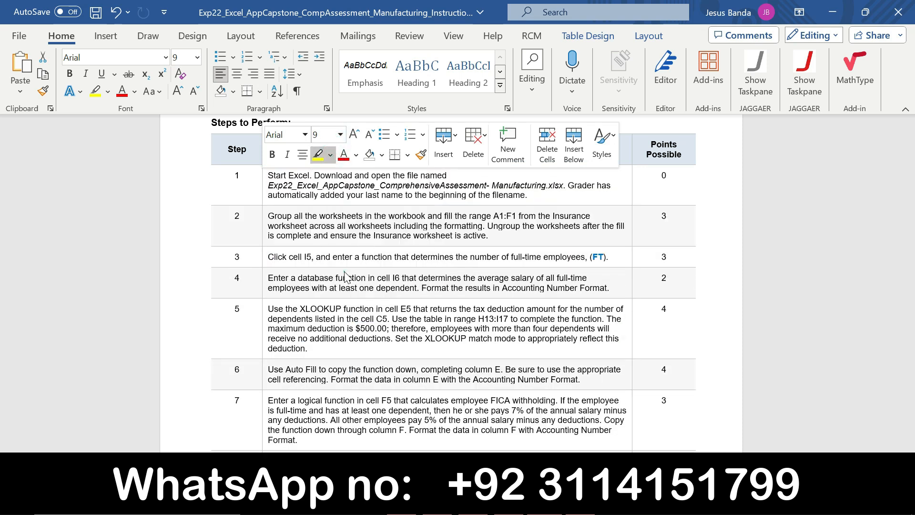
- Enlarge the step 2 instruction text to 18 pt and highlight it in yellow
left_click(264, 220)
left_click(343, 172)
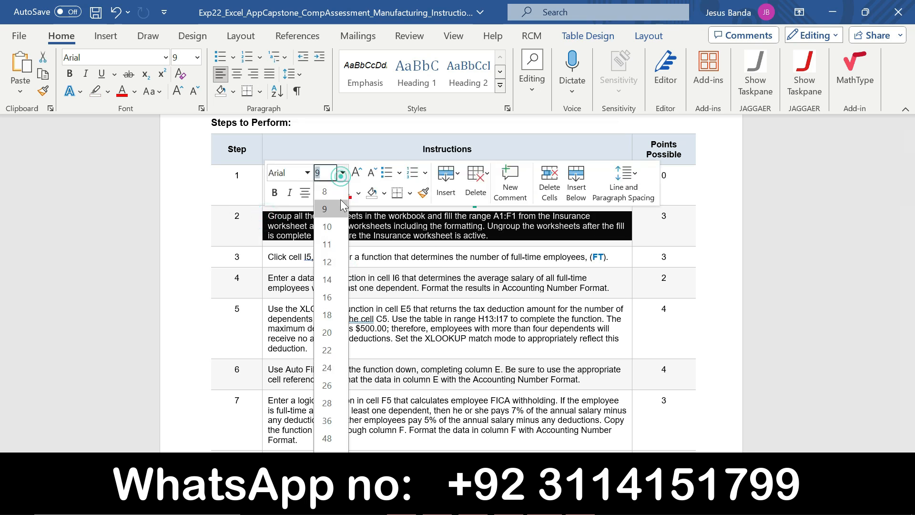
left_click(337, 314)
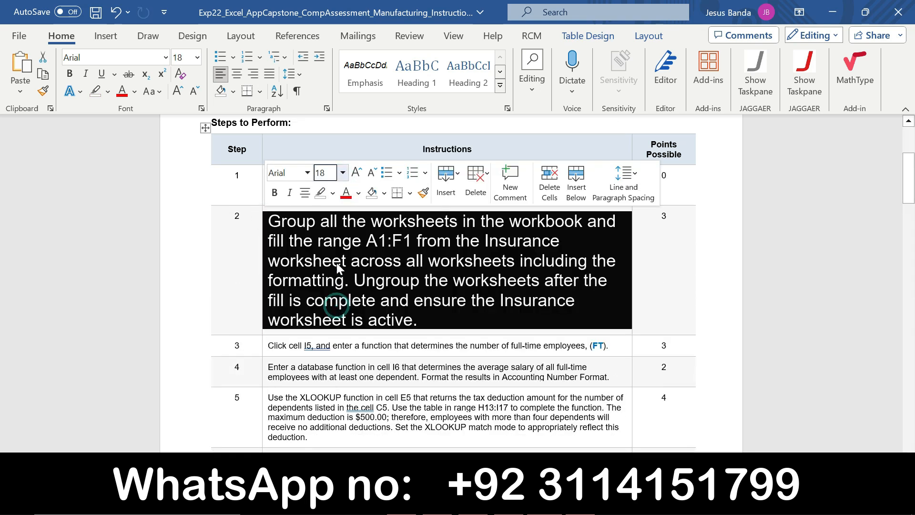
left_click(333, 193)
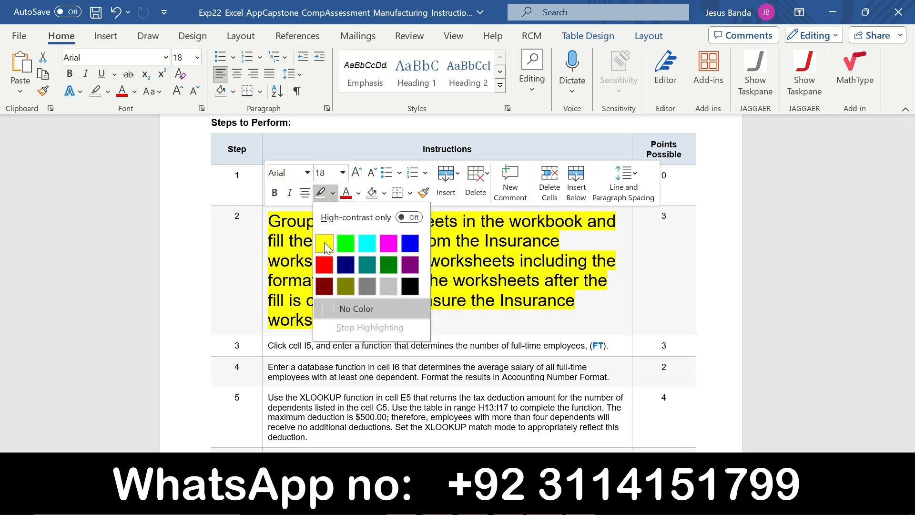
left_click(322, 240)
left_click(448, 250)
- Select the step 2 phrase about grouping the worksheets, switch to the Excel workbook, and group all its worksheets
left_click_drag(910, 175, 912, 187)
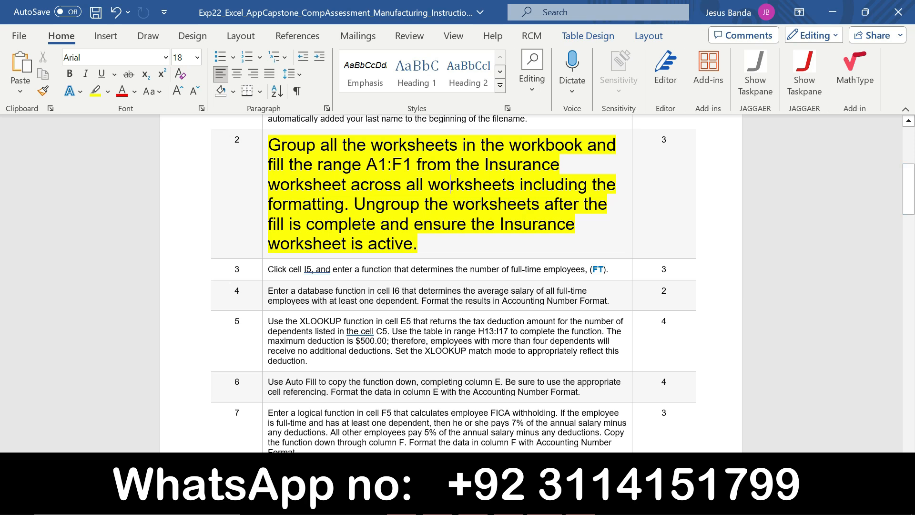
left_click_drag(269, 145, 584, 145)
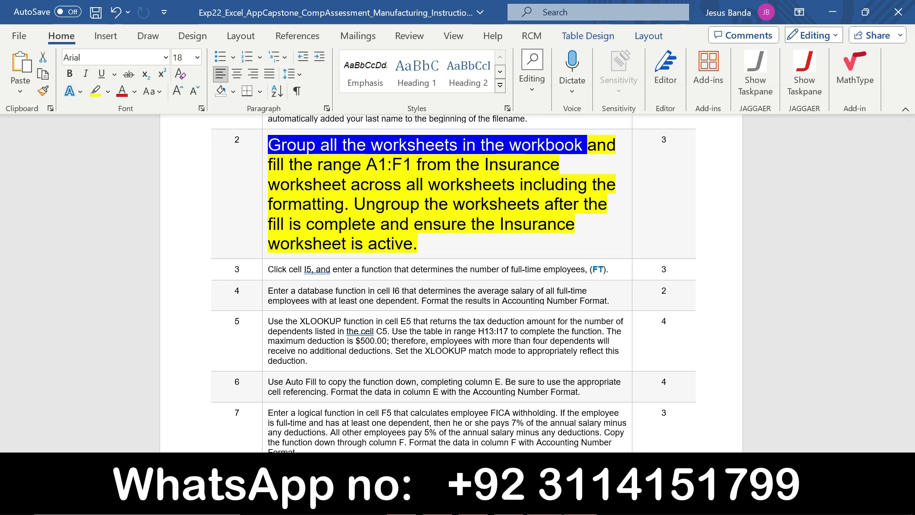
key("alt+Tab")
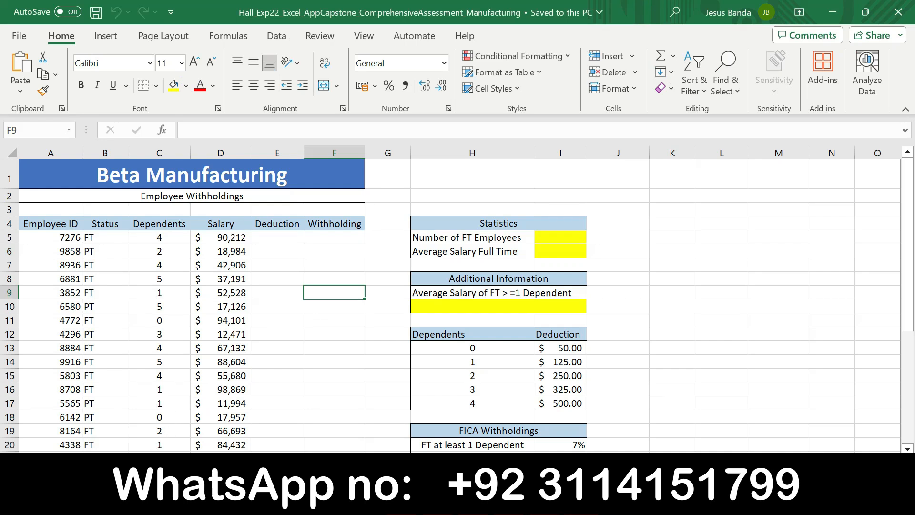
left_click(146, 461, "shift")
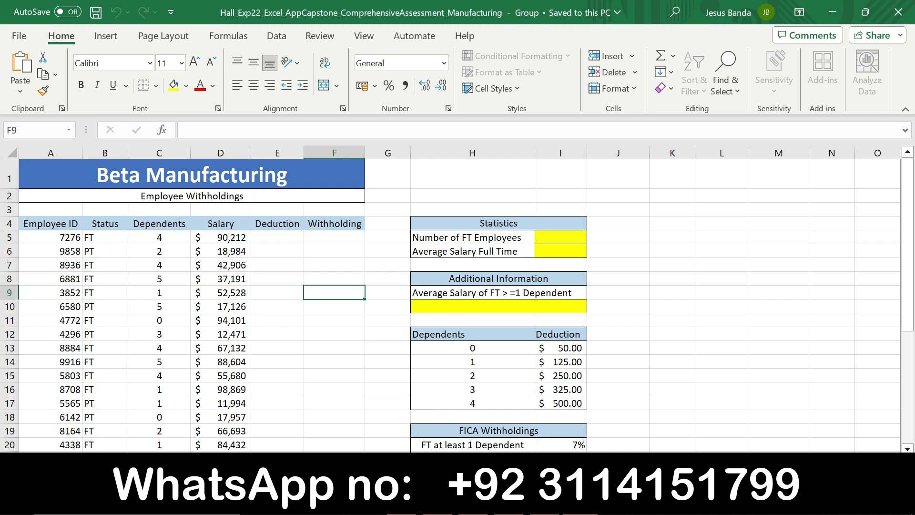
- Review the step 2 passage in Word about filling A1:F1 from Insurance across all worksheets, and return to the Excel workbook
key("alt+Tab")
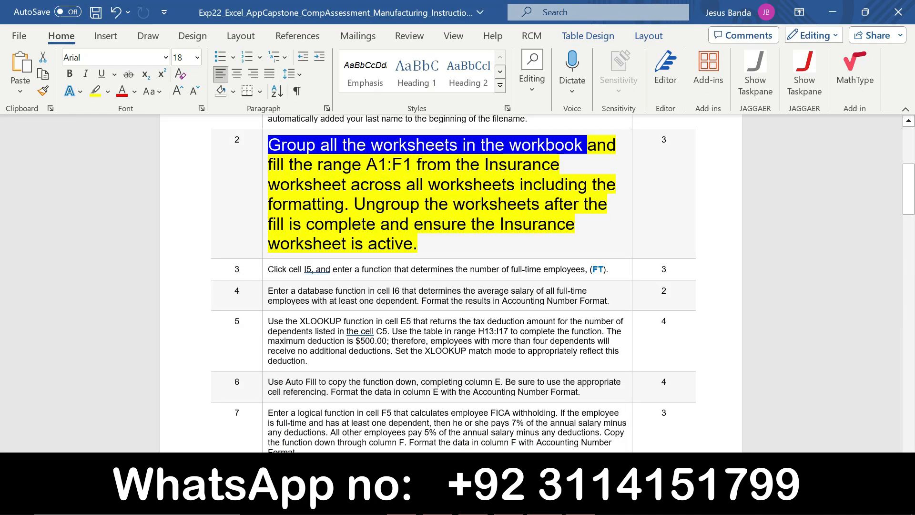
left_click_drag(268, 164, 349, 210)
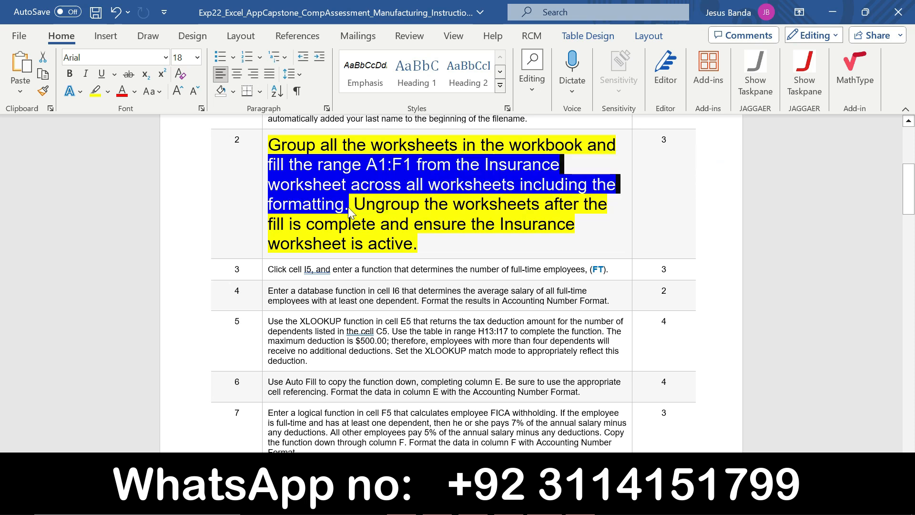
left_click(361, 184)
left_click_drag(366, 165, 404, 167)
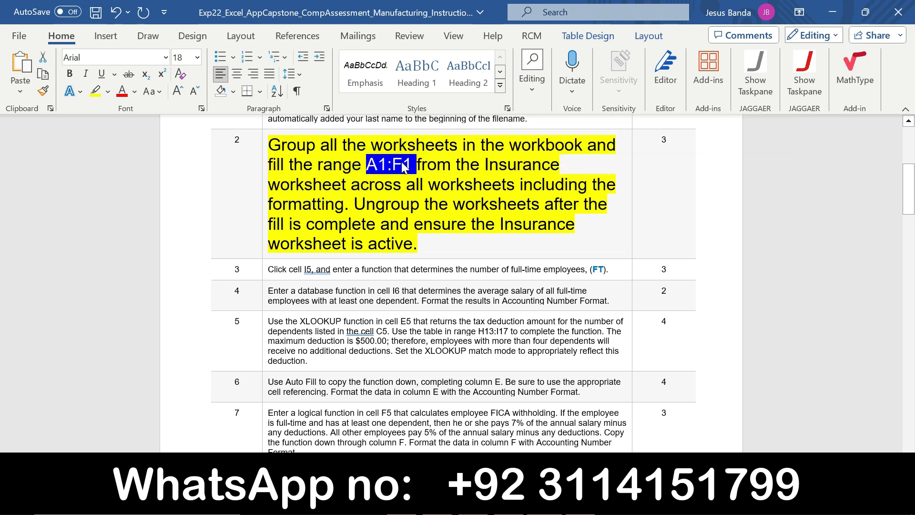
left_click_drag(269, 165, 352, 205)
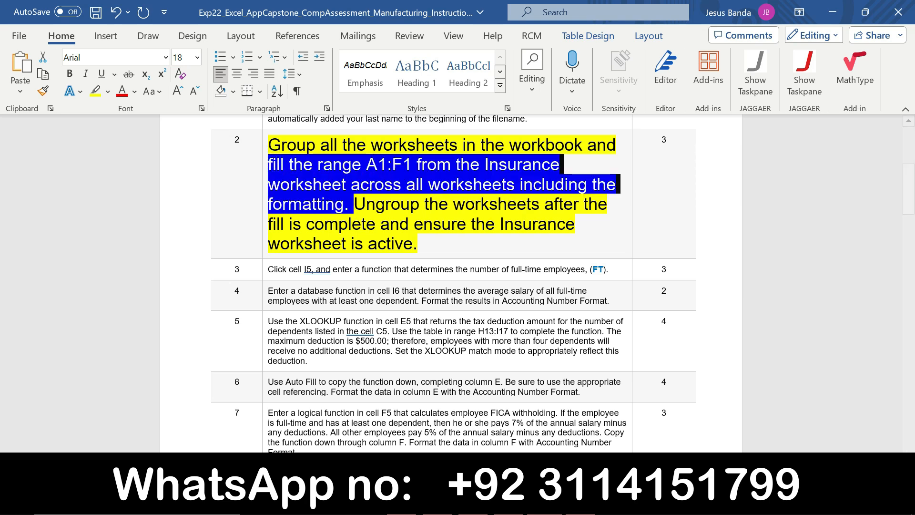
mouse_move(580, 503)
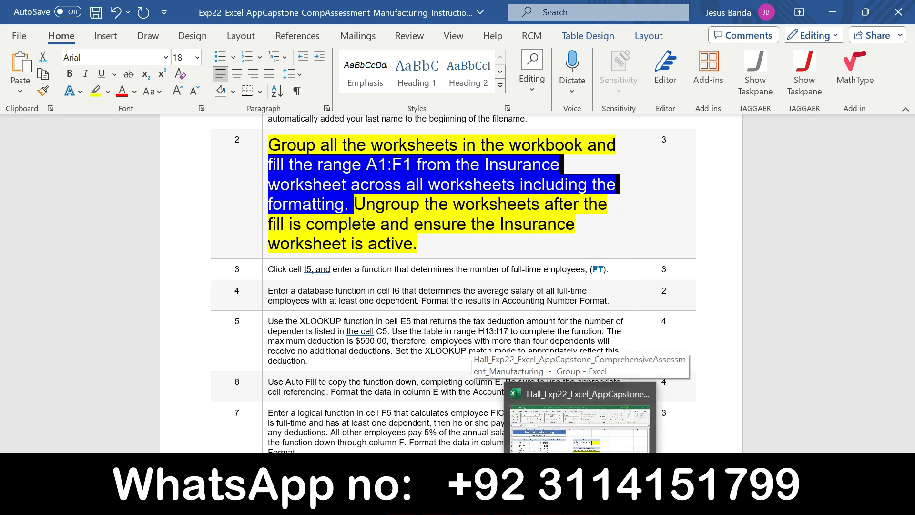
left_click(580, 426)
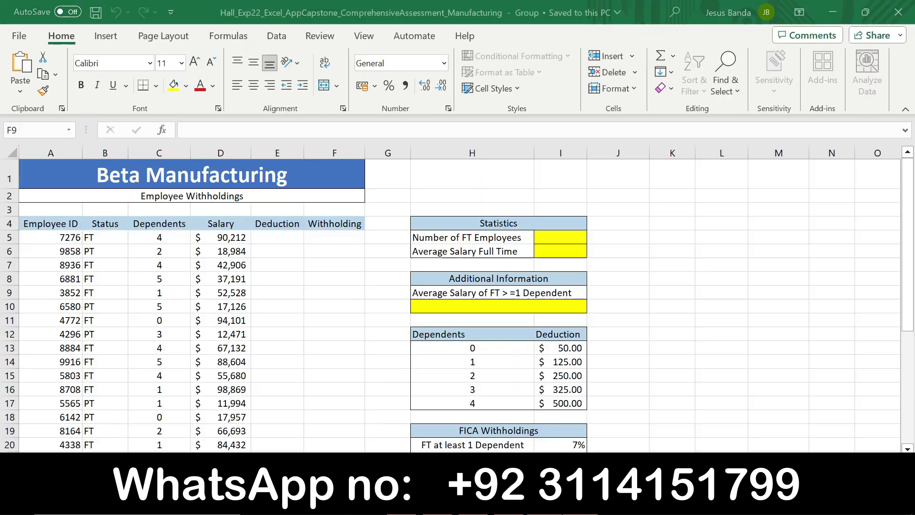
- Select A1:F1 on the Insurance worksheet and fill it across the grouped worksheets using the Formats option
key("BackSpace")
type("A1")
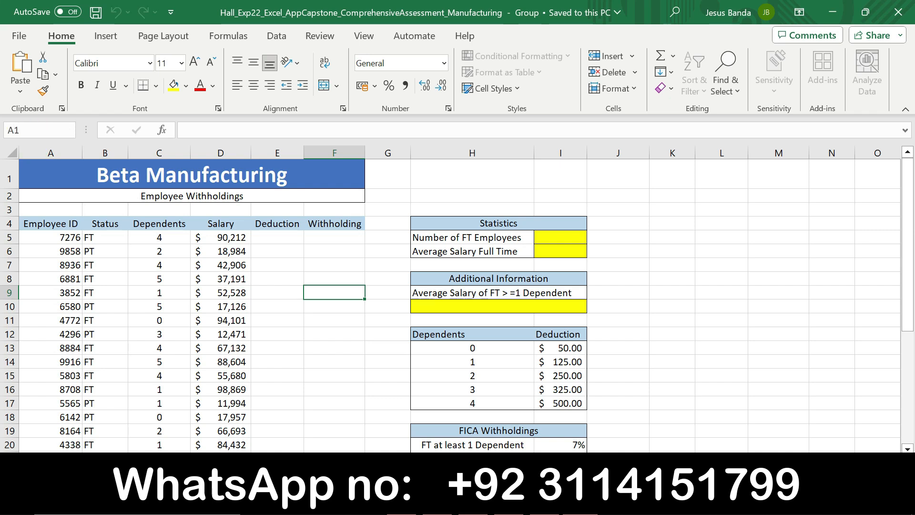
type(":F1")
key("Return")
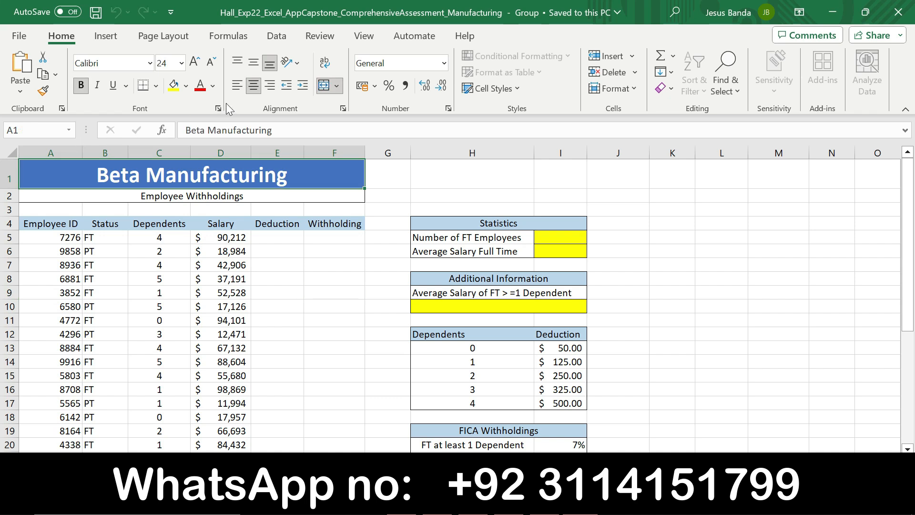
left_click(672, 71)
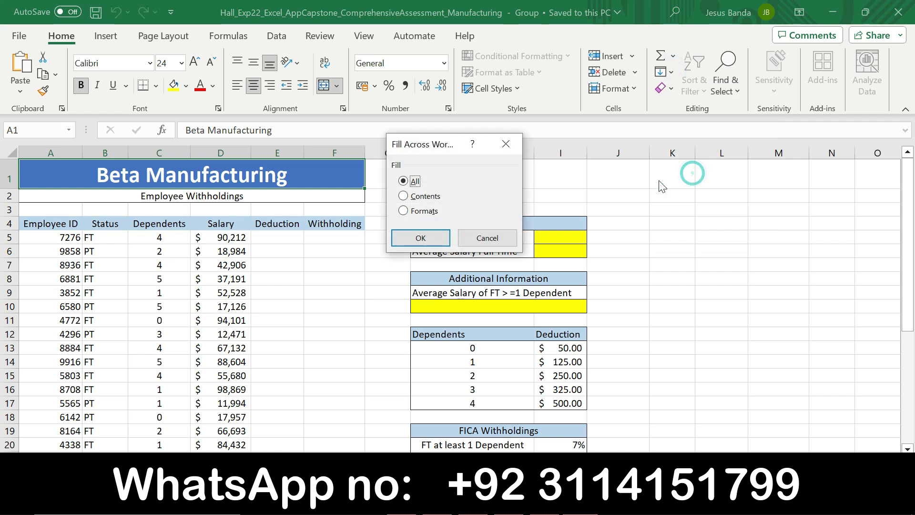
left_click(403, 211)
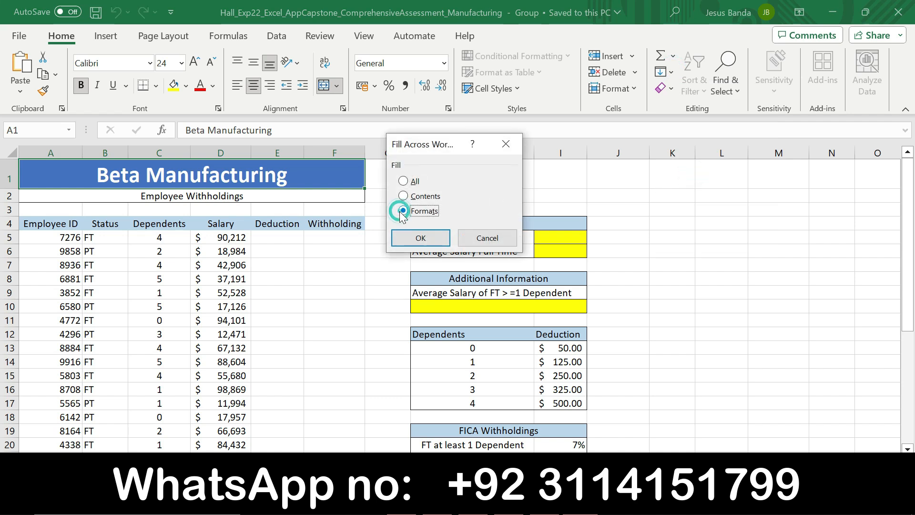
left_click(421, 240)
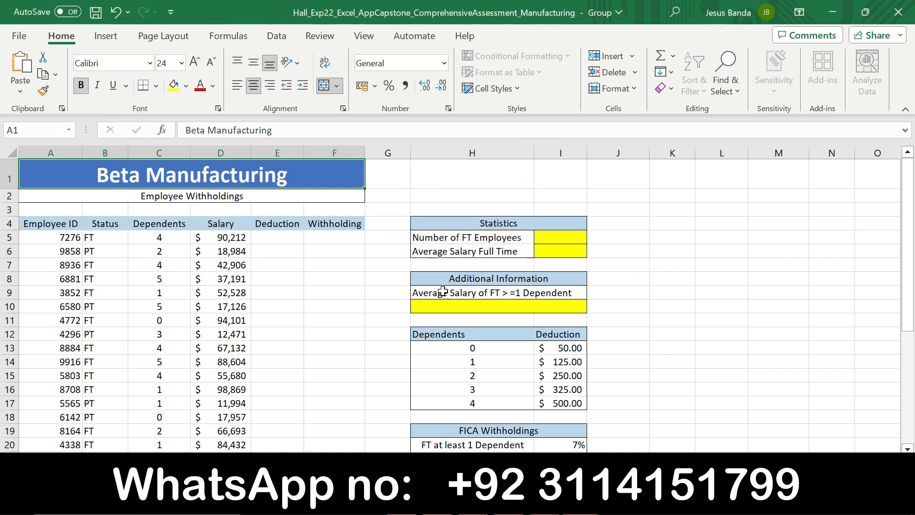
- Check the step 2 ungrouping instruction in Word, return to Excel, ungroup the worksheets, and make the Insurance worksheet active
key("alt+Tab")
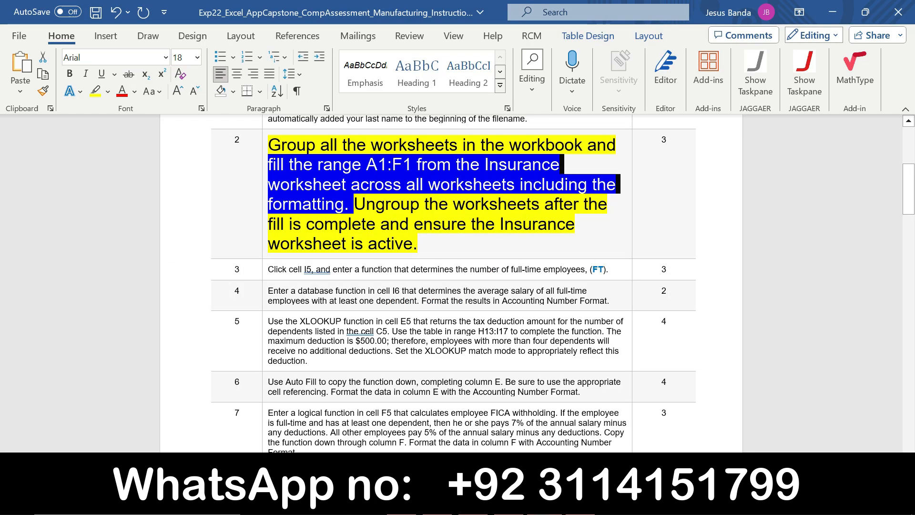
left_click_drag(355, 204, 417, 243)
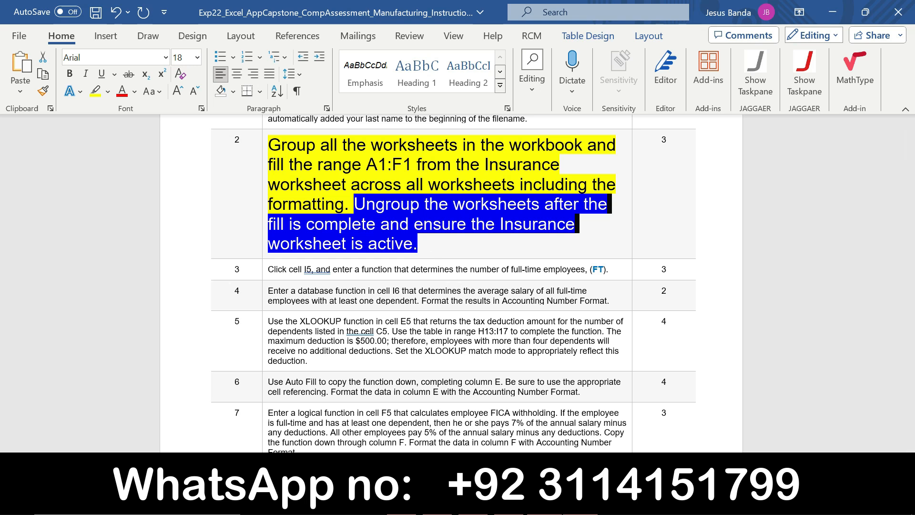
left_click(580, 501)
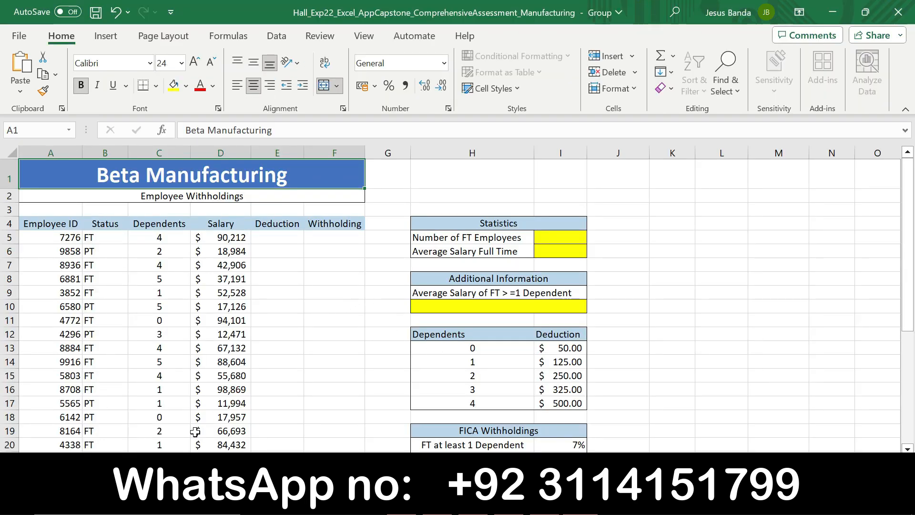
right_click(153, 460)
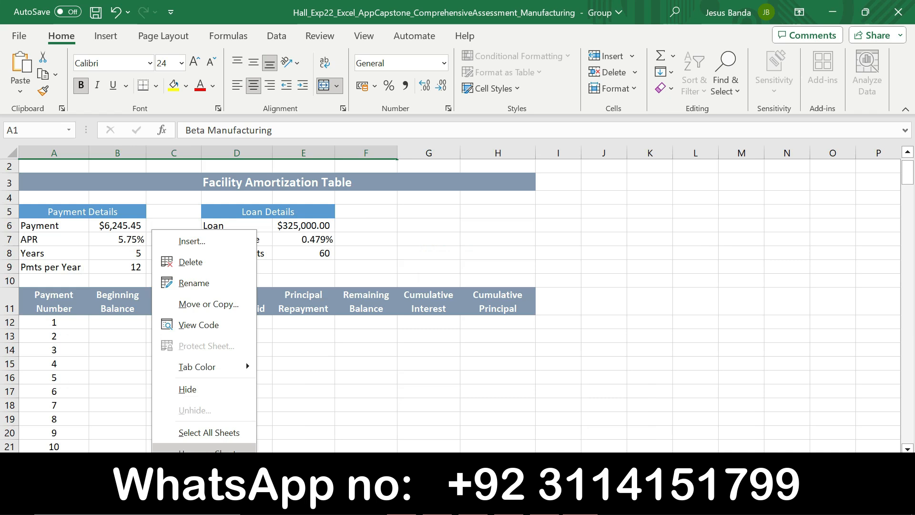
left_click(177, 455)
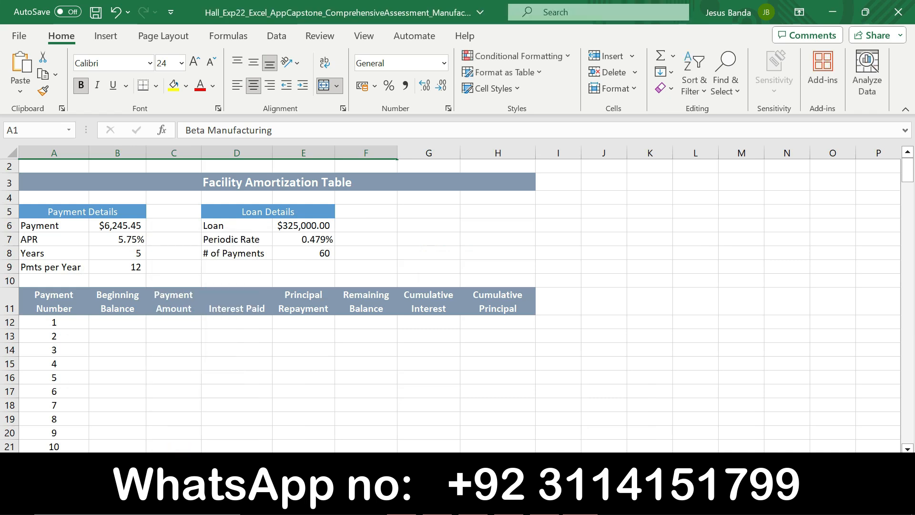
left_click(86, 460)
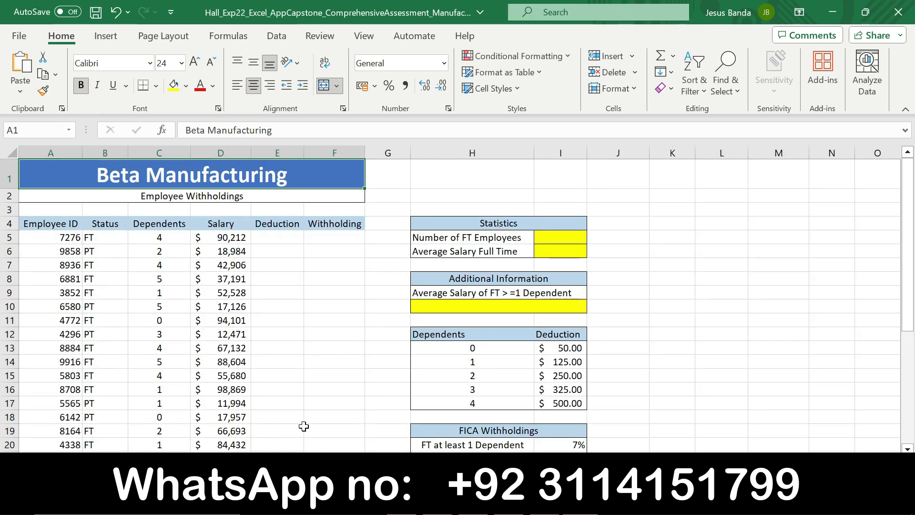
- Switch to Word and reset the step 2 instruction text to 9 pt with no highlight color
key("alt+Tab")
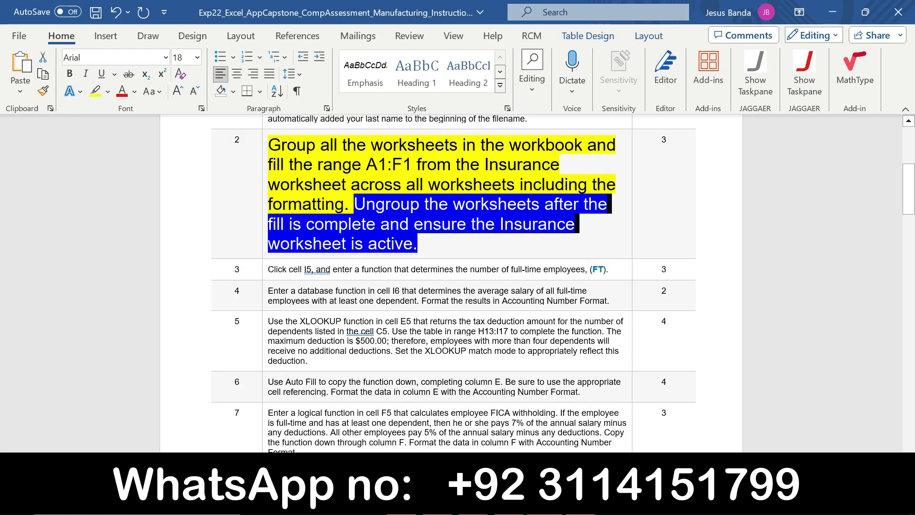
left_click(263, 182)
left_click(332, 138)
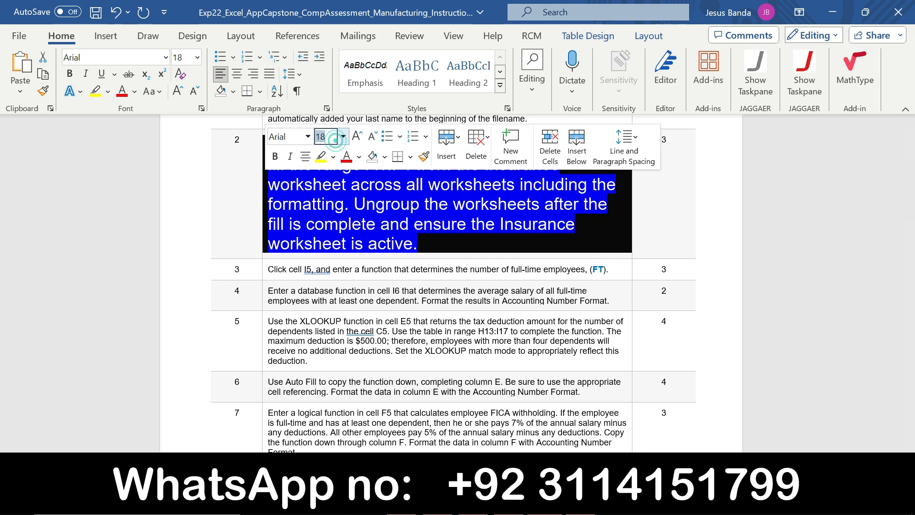
left_click(344, 137)
left_click(342, 171)
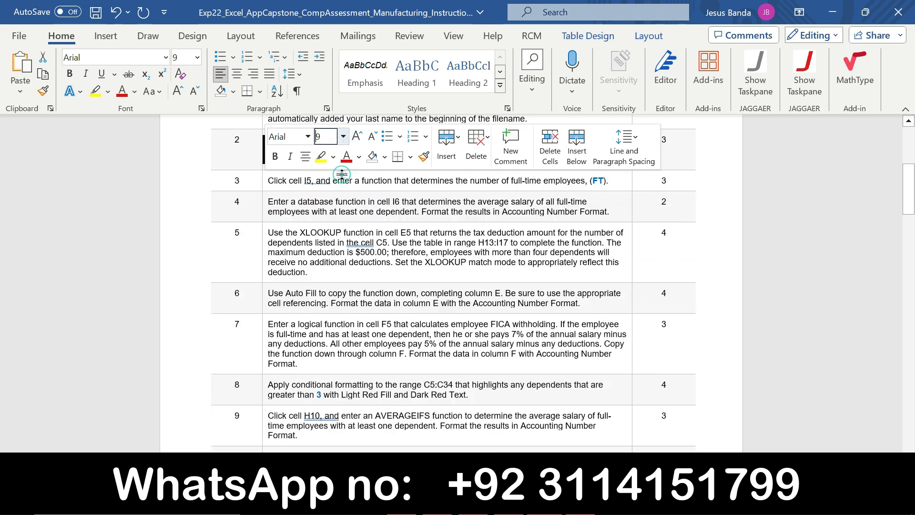
left_click(333, 156)
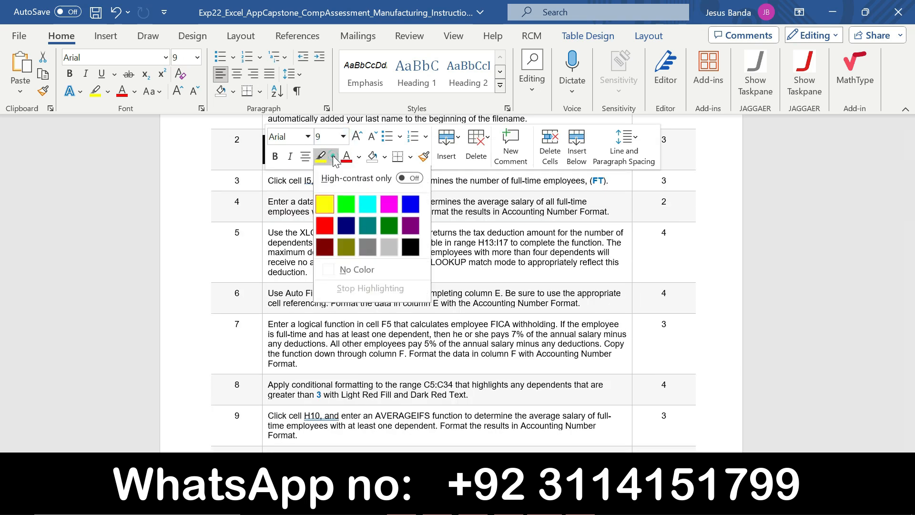
left_click(347, 272)
- Enlarge the step 3 instruction text to 16 pt, highlight it in yellow, and select its wording for reading
left_click(263, 189)
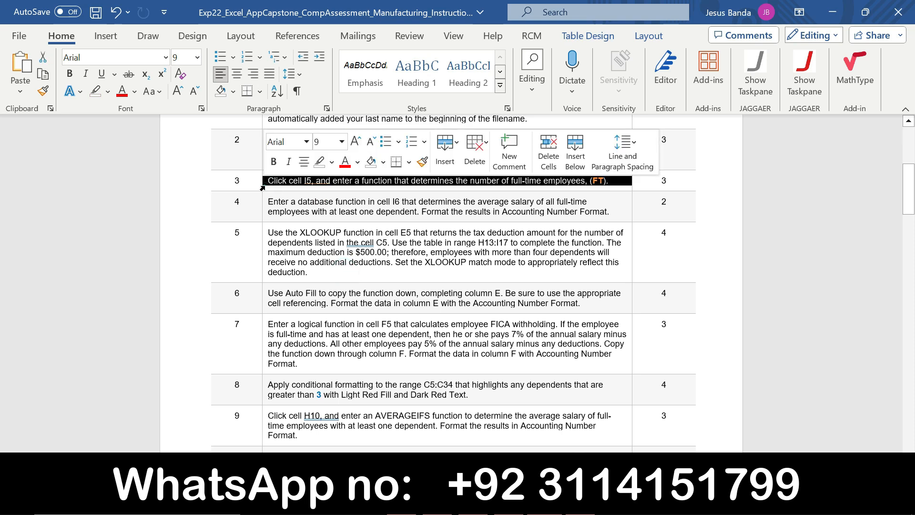
left_click(341, 143)
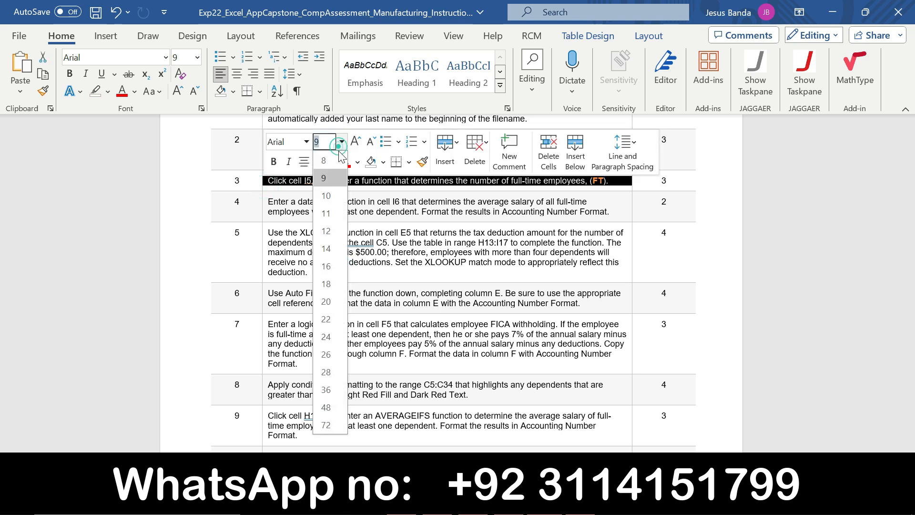
left_click(333, 267)
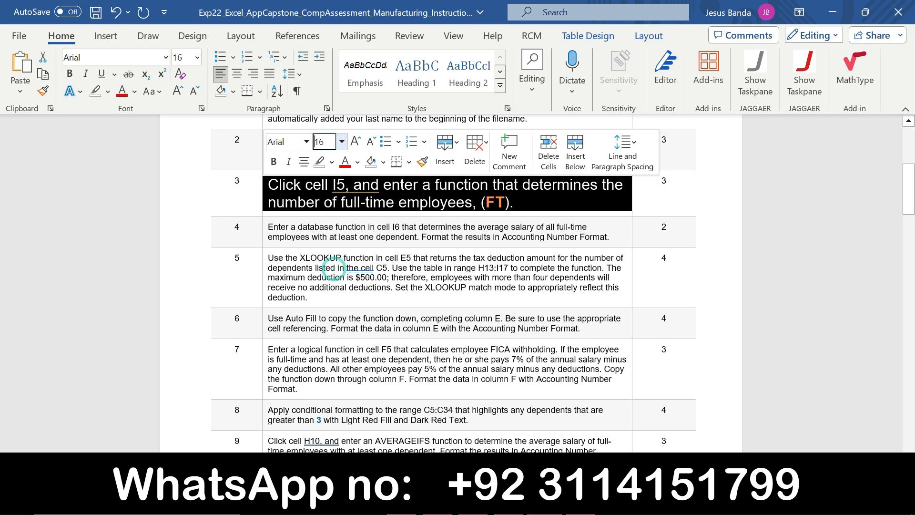
left_click(332, 162)
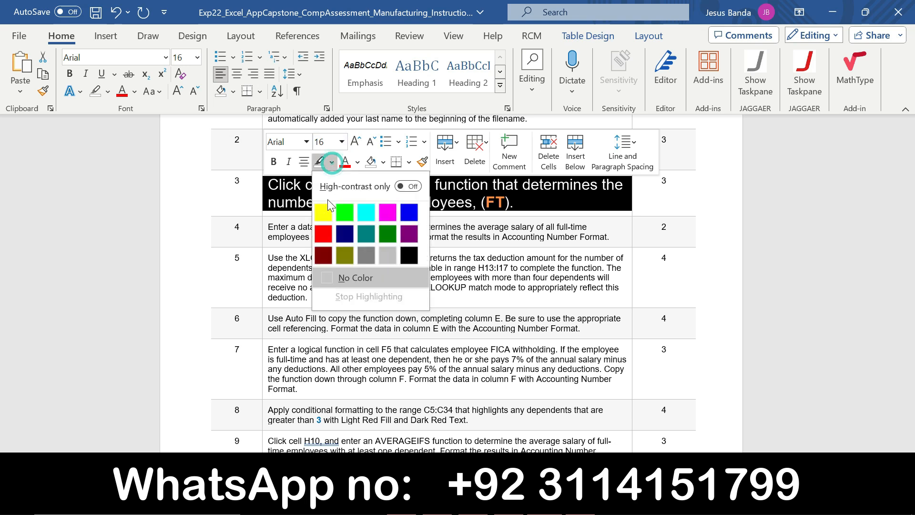
left_click(326, 210)
left_click_drag(270, 186, 515, 203)
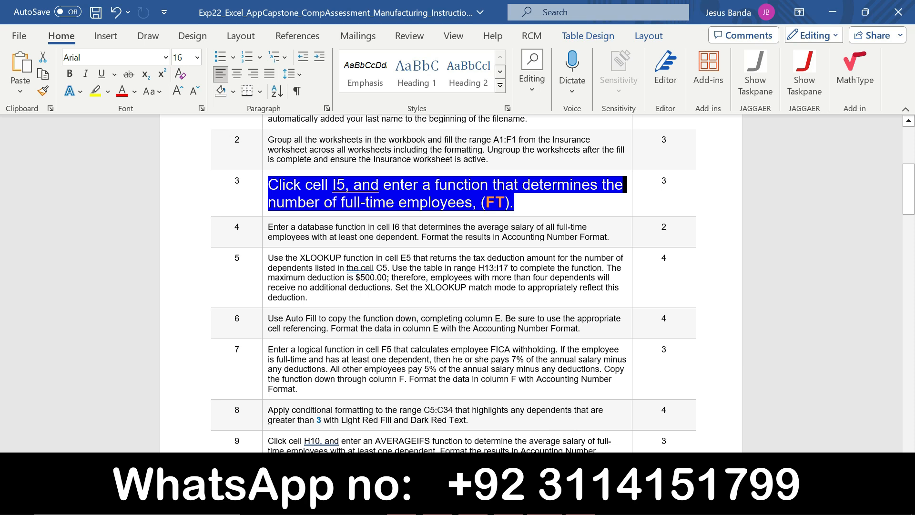
- Switch to the Excel workbook and start a COUNTIF function in cell I5 with the range B5:B34
mouse_move(580, 506)
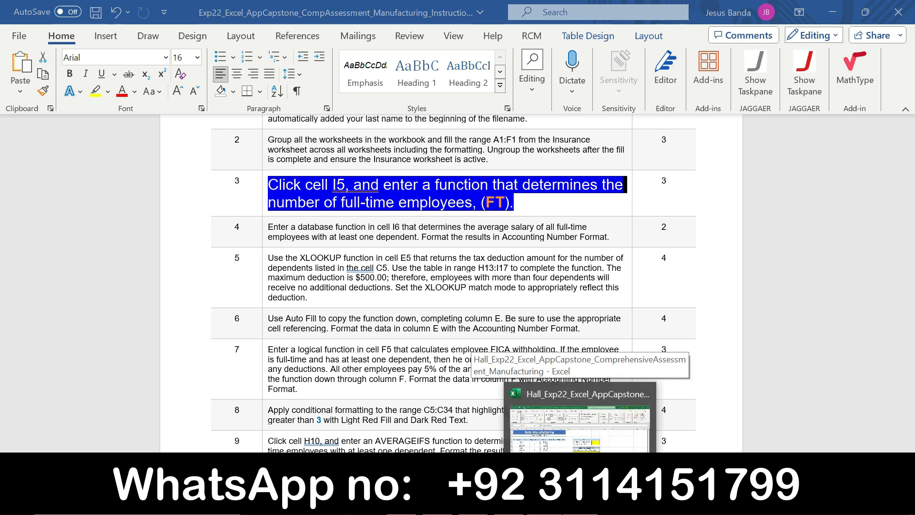
left_click(580, 429)
left_click(546, 239)
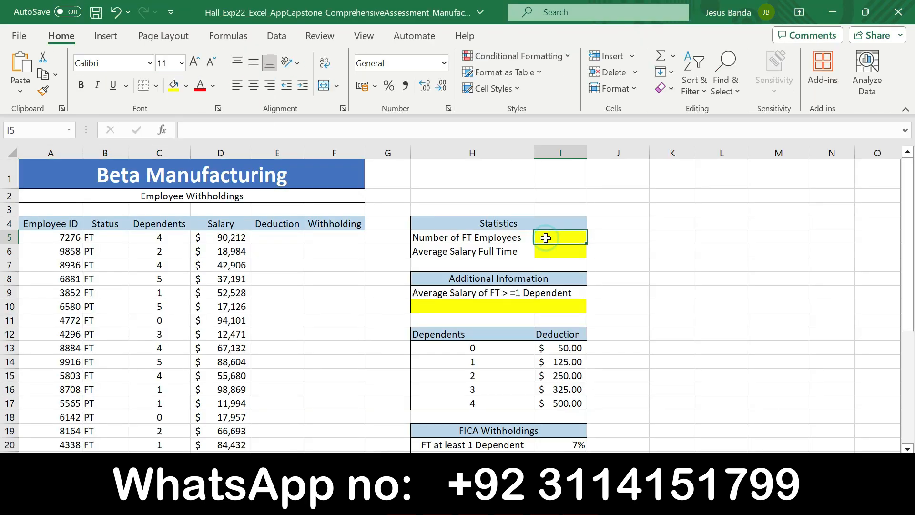
double_click(546, 239)
type("=")
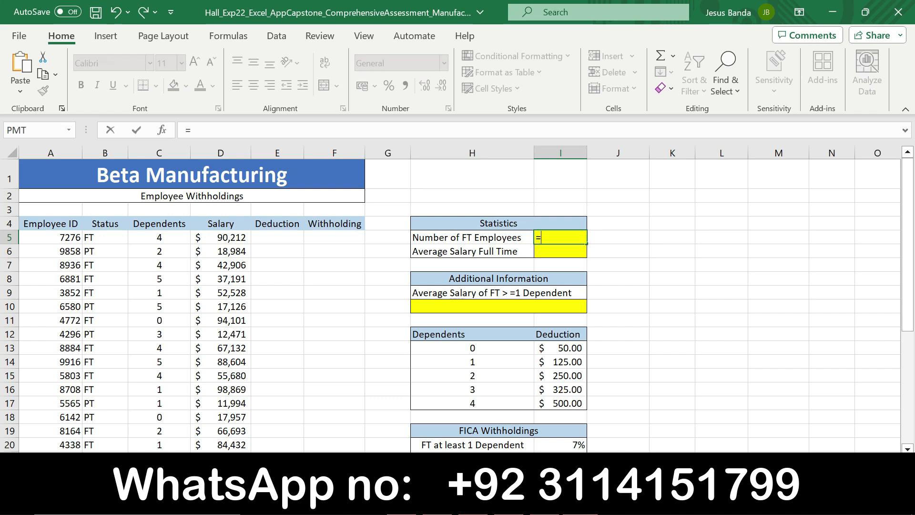
type("cou")
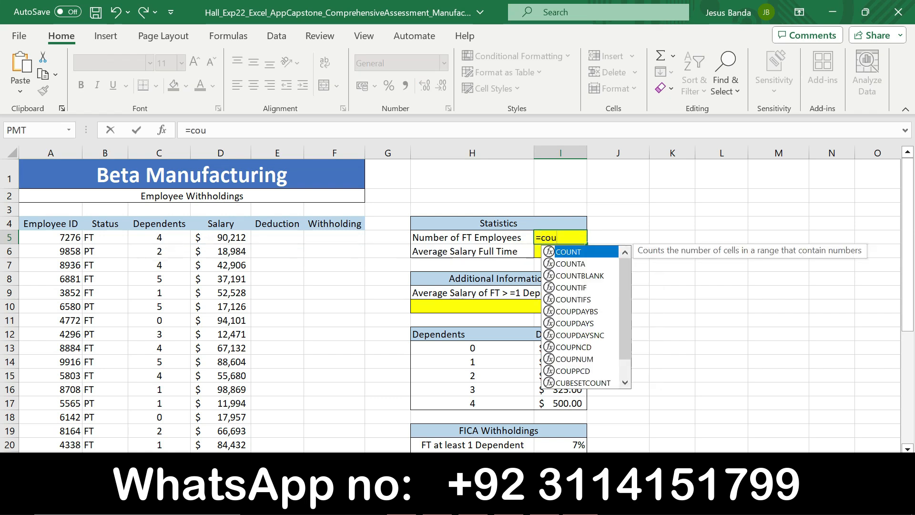
type("nt")
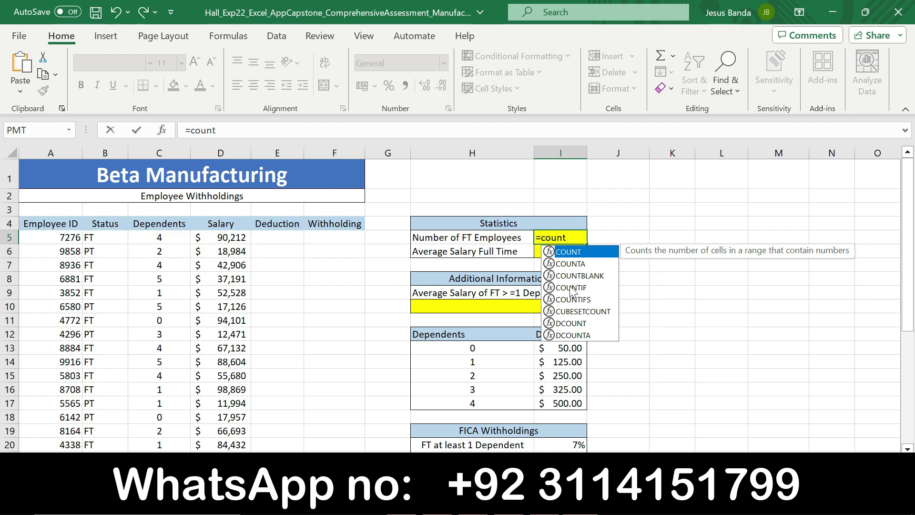
double_click(574, 287)
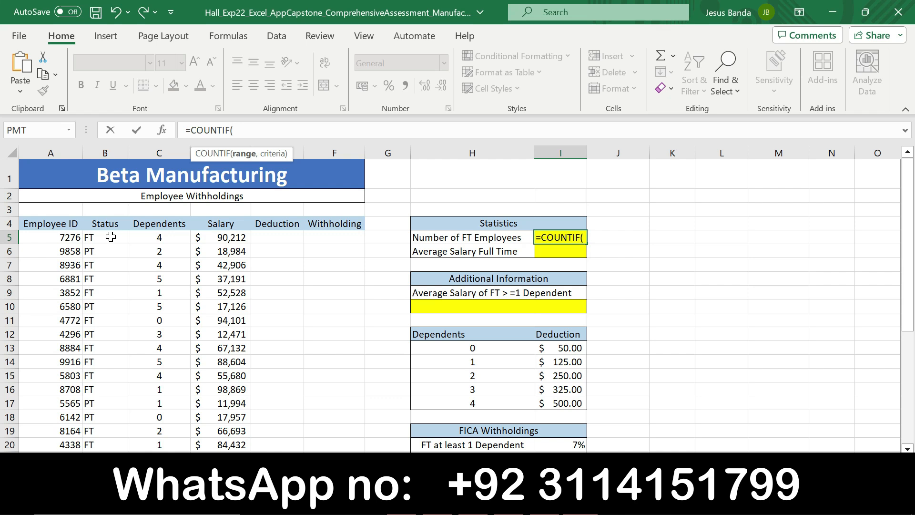
left_click_drag(111, 237, 109, 414)
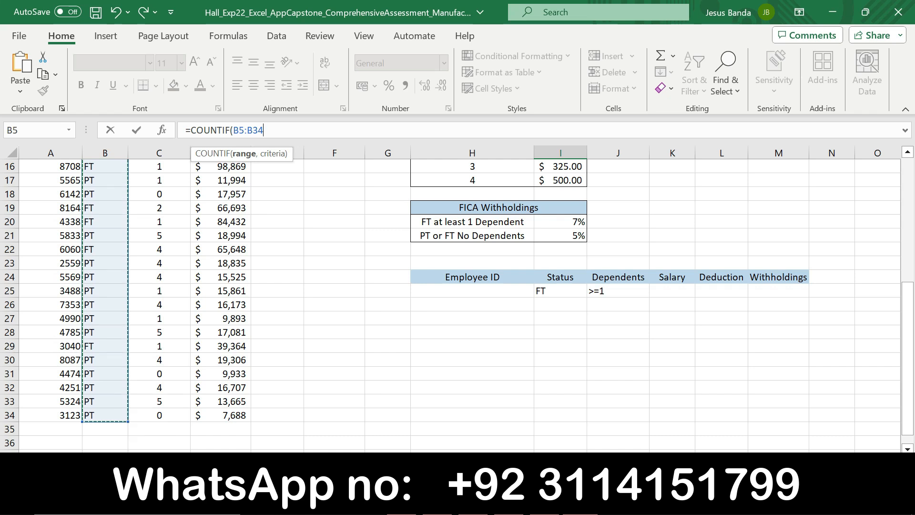
- Set the COUNTIF criteria to FT in the function arguments, checking step 3 in Word, and complete the formula
left_click(166, 132)
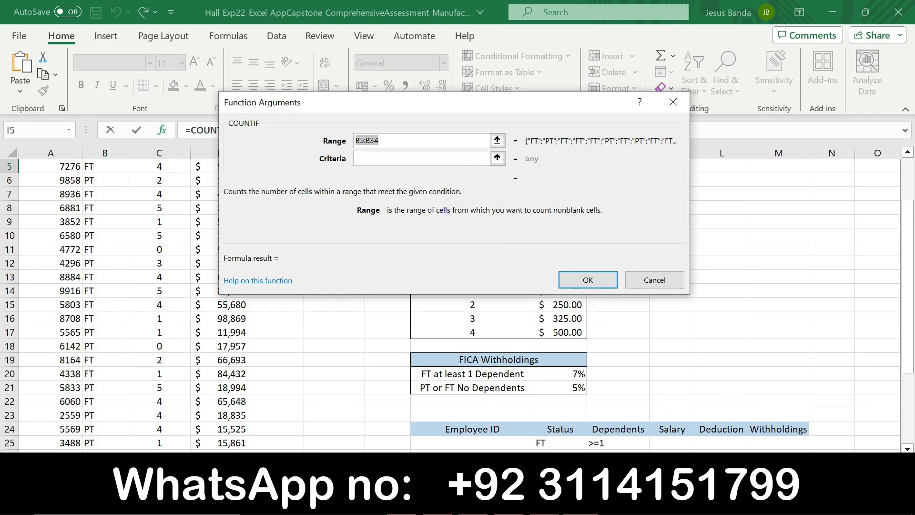
left_click(390, 159)
key("alt+Tab")
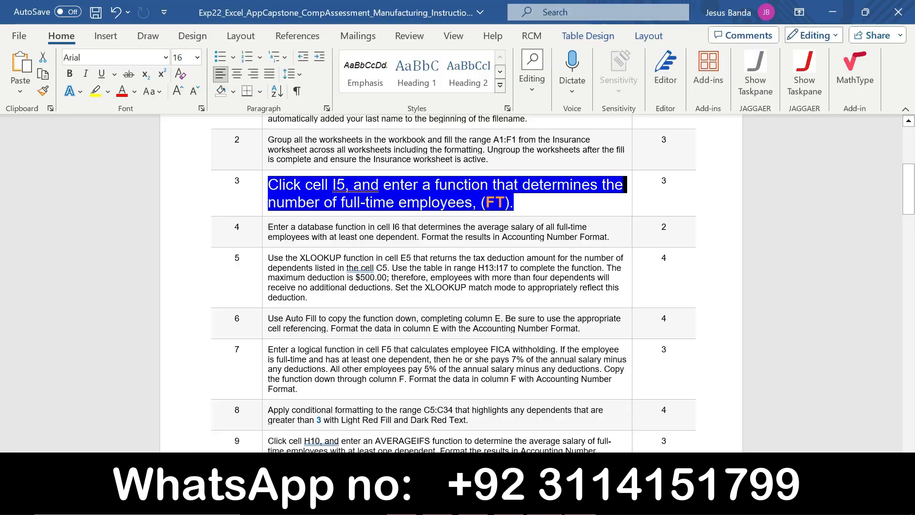
key("alt+Tab")
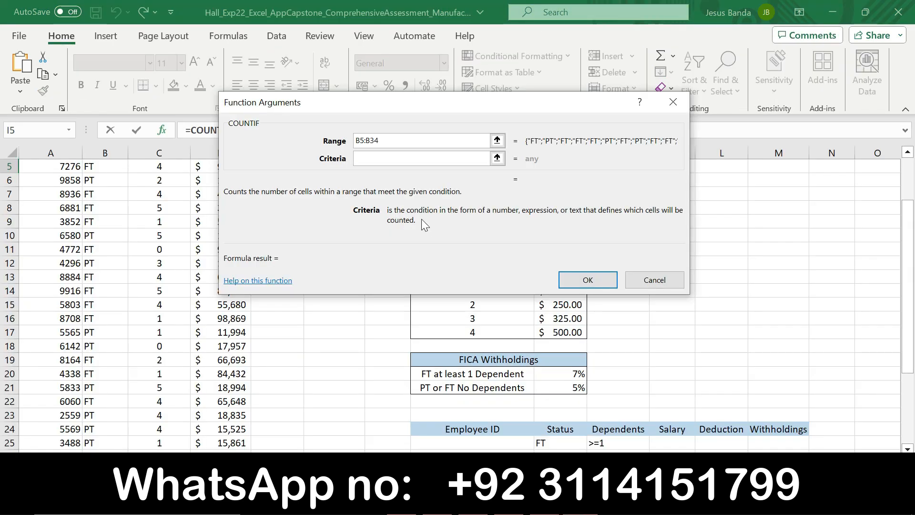
type("Ft")
key("BackSpace")
type("T")
left_click(579, 280)
left_click(579, 280)
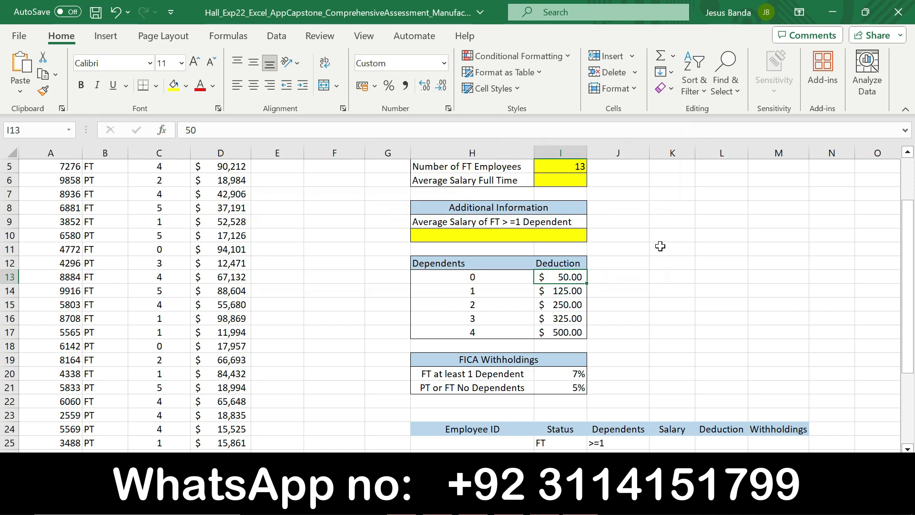
left_click(907, 295)
left_click_drag(908, 294, 907, 254)
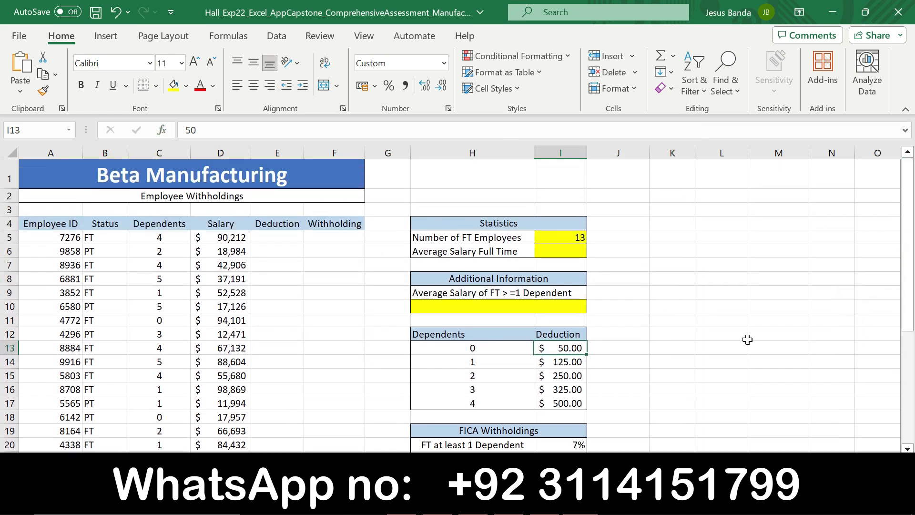
- Switch to Word and reset the step 3 instruction text to 9 pt with no highlight color
key("alt+Tab")
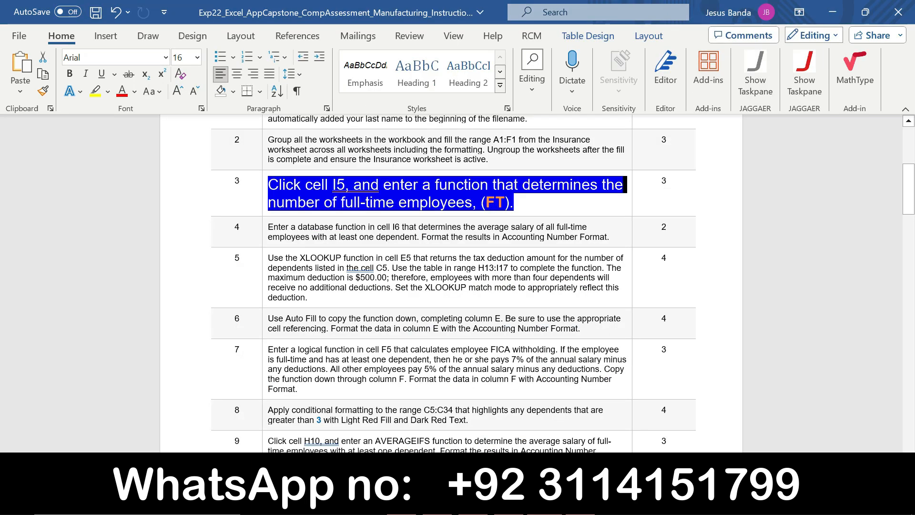
left_click(261, 190)
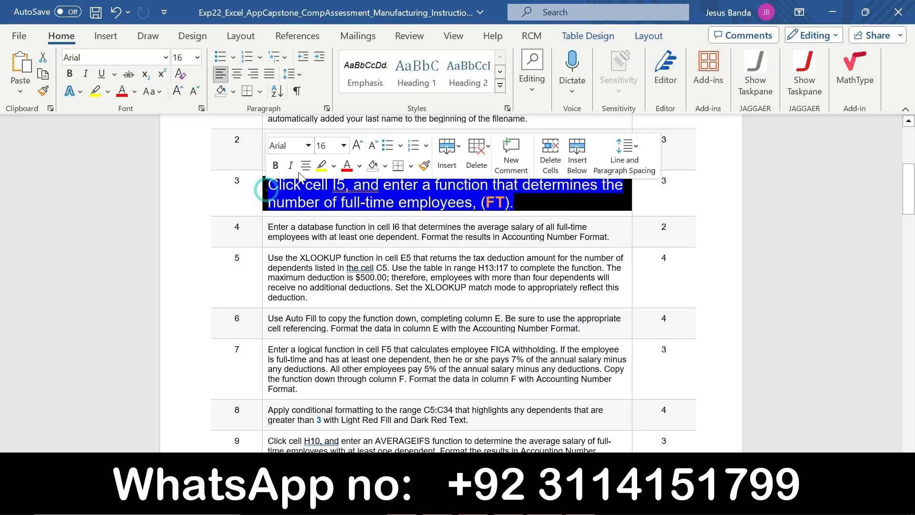
left_click(344, 145)
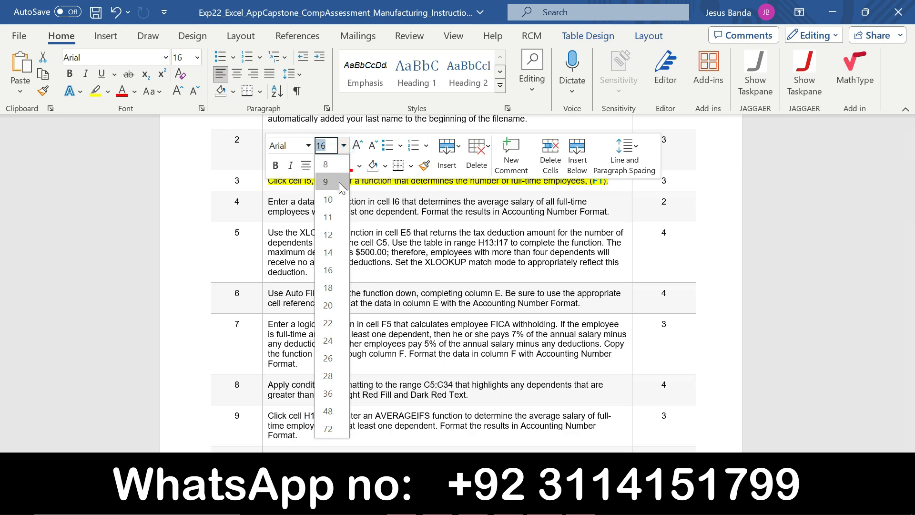
left_click(339, 183)
left_click(334, 165)
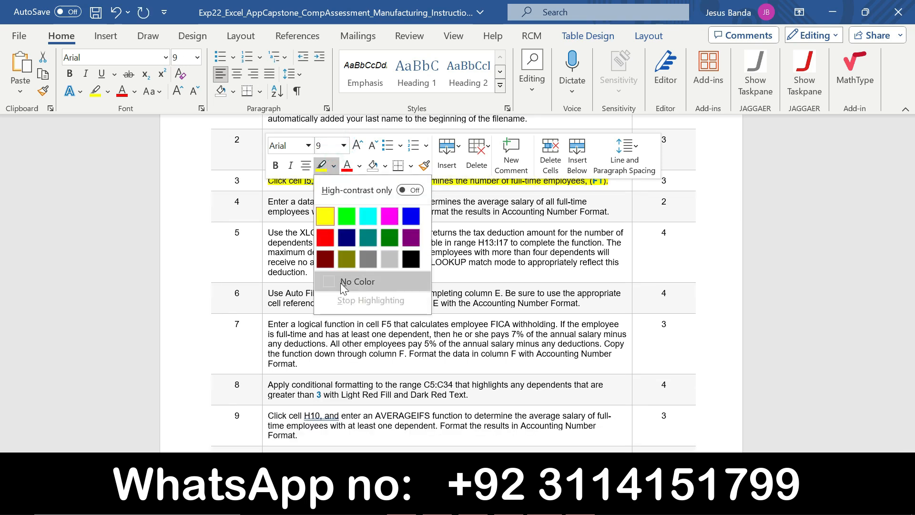
left_click(320, 281)
- Enlarge the step 4 instruction text to 16 pt, highlight it in yellow, and select its first sentence for reading
left_click(264, 214)
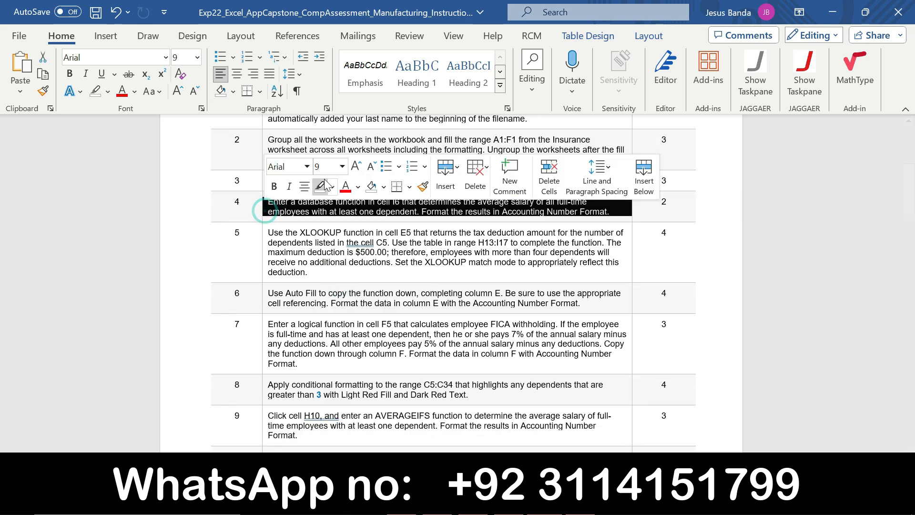
left_click(344, 166)
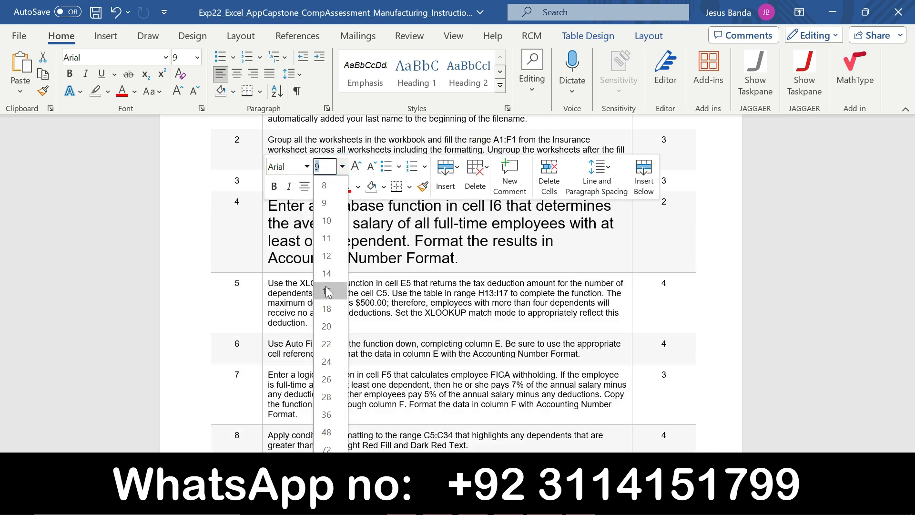
left_click(326, 288)
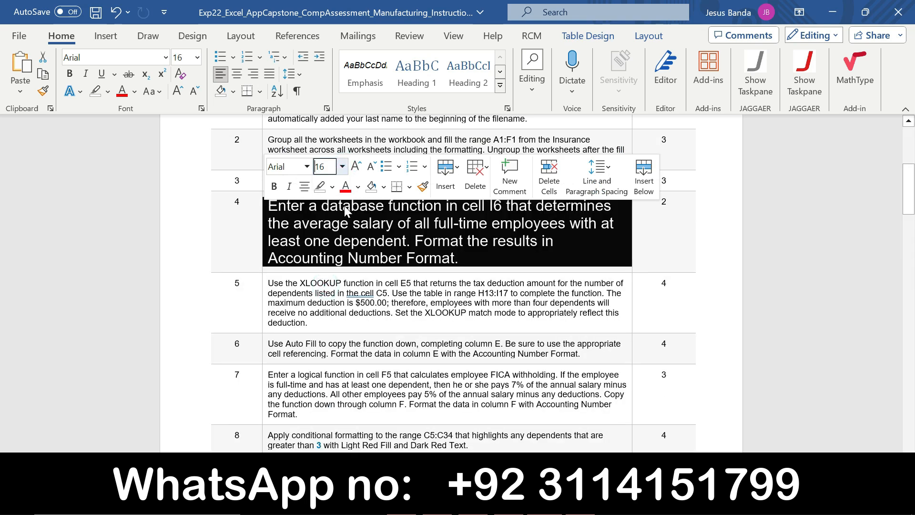
left_click(332, 186)
left_click(327, 238)
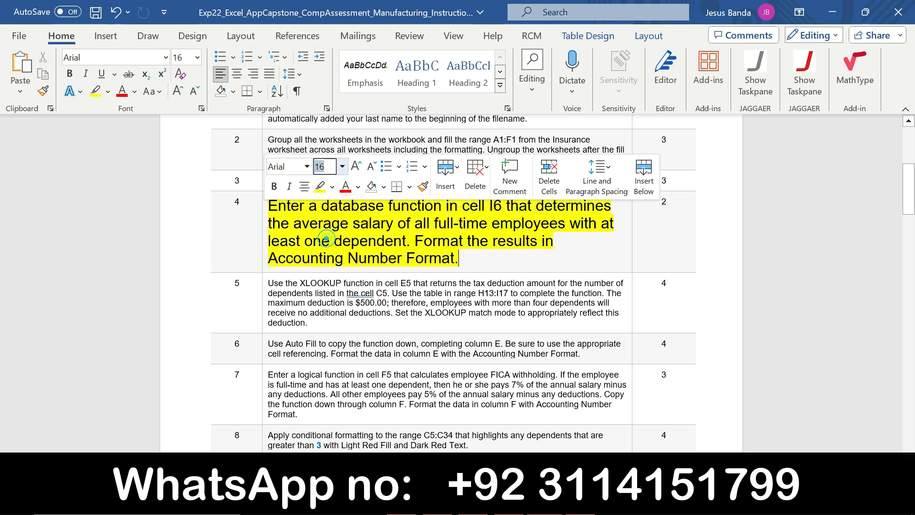
left_click(454, 230)
left_click_drag(914, 182, 914, 190)
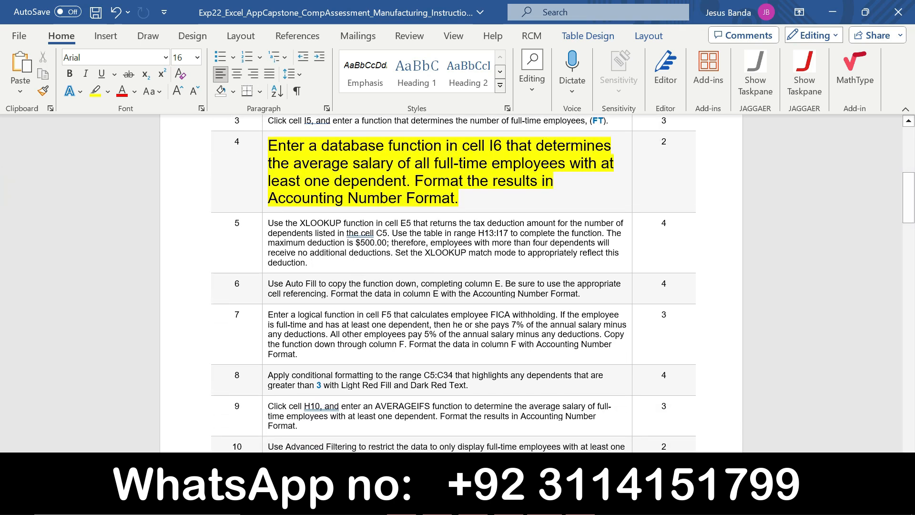
left_click_drag(268, 145, 406, 180)
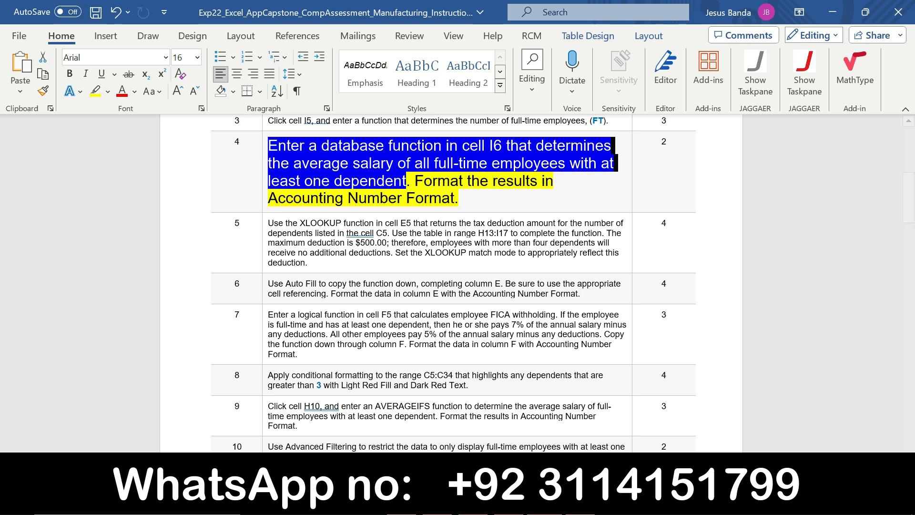
- Switch to the Excel workbook and start an AVERAGE function in cell I6
key("alt+Tab")
left_click(542, 253)
type("=")
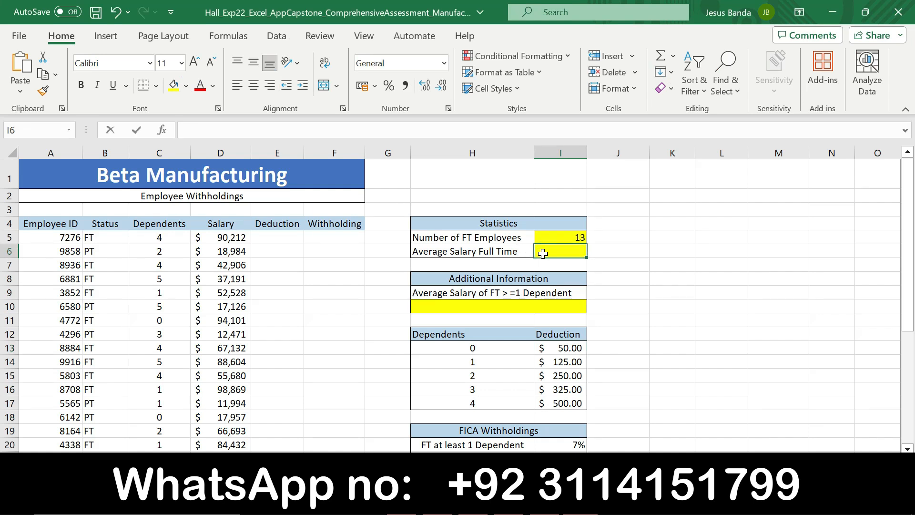
type("averag")
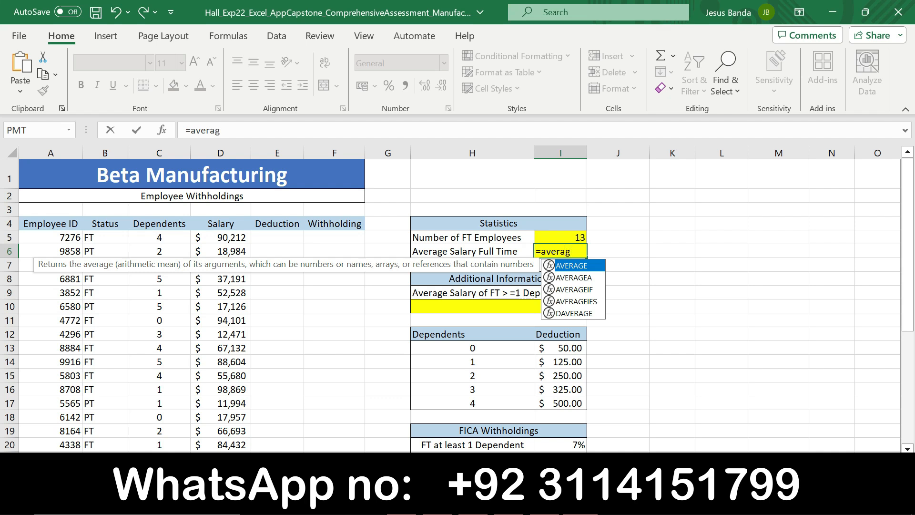
double_click(572, 267)
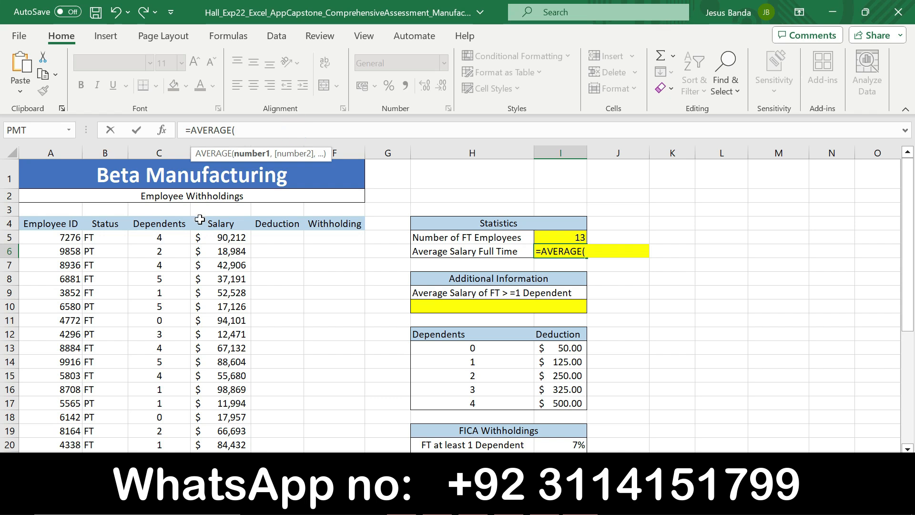
left_click(175, 243)
left_click_drag(174, 242, 162, 348)
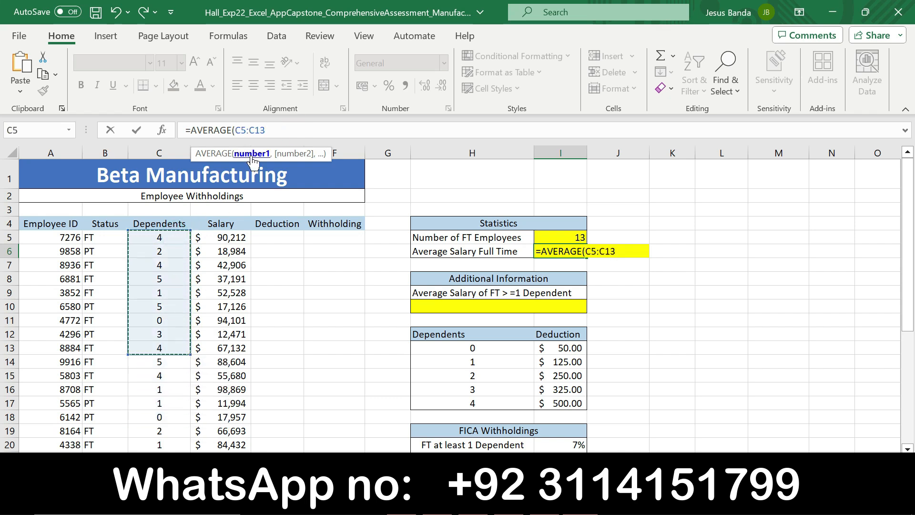
key("BackSpace")
key("BackSpace")
key("BackSpace")
key("BackSpace")
key("BackSpace")
key("BackSpace")
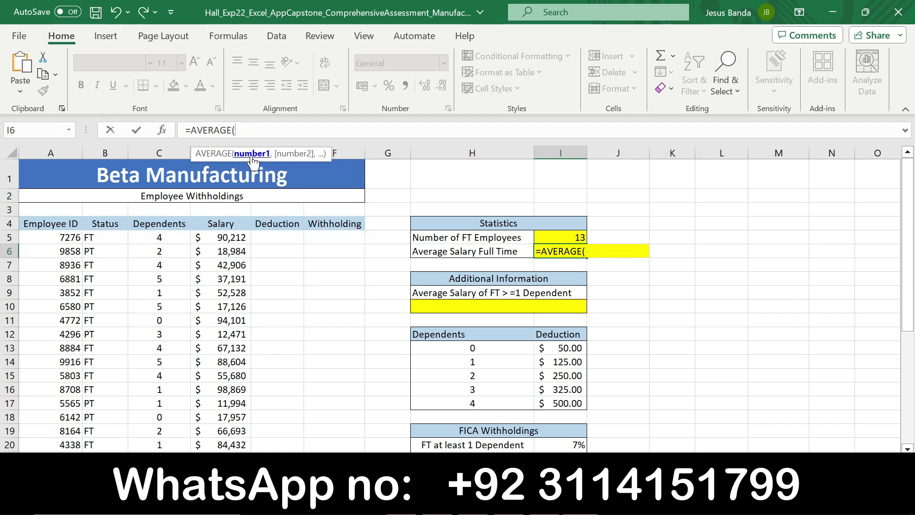
- Use the Status range B5:B34 as the AVERAGE argument, complete the formula, and reselect cell I6
left_click_drag(106, 238, 105, 402)
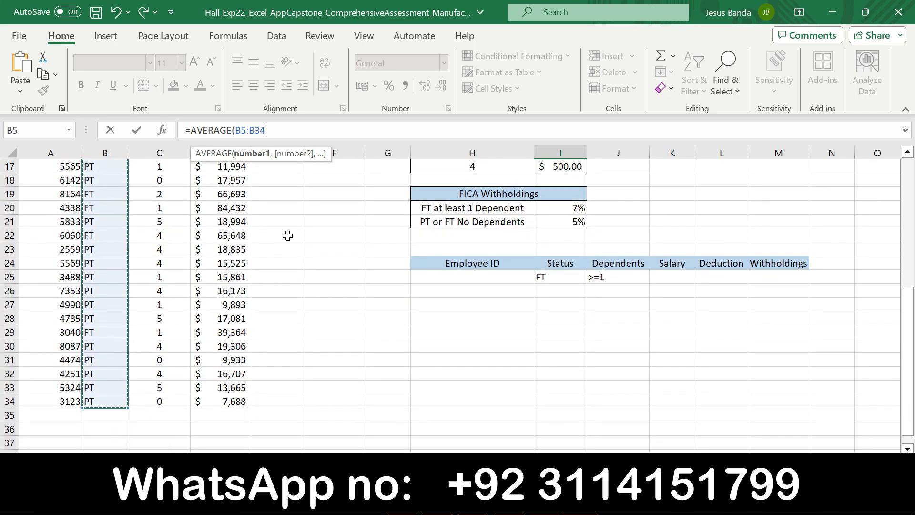
key("Escape")
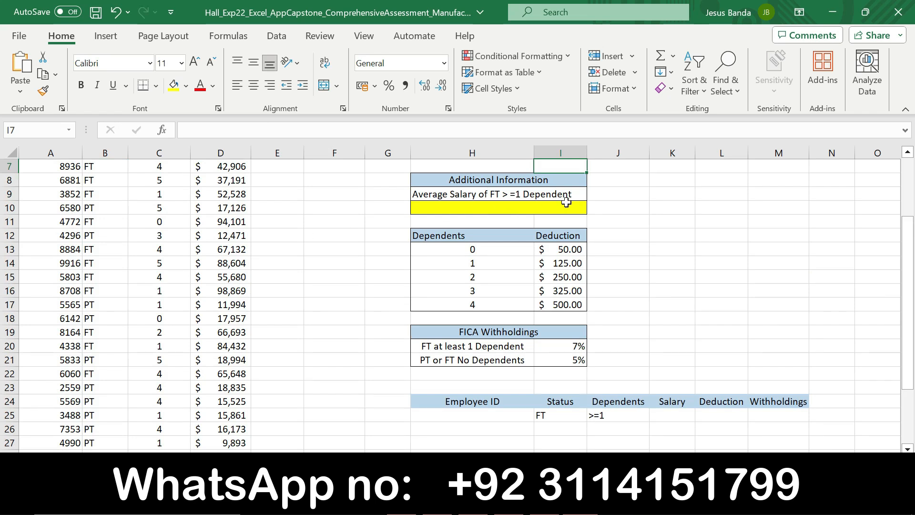
left_click_drag(908, 264, 908, 226)
left_click(570, 219)
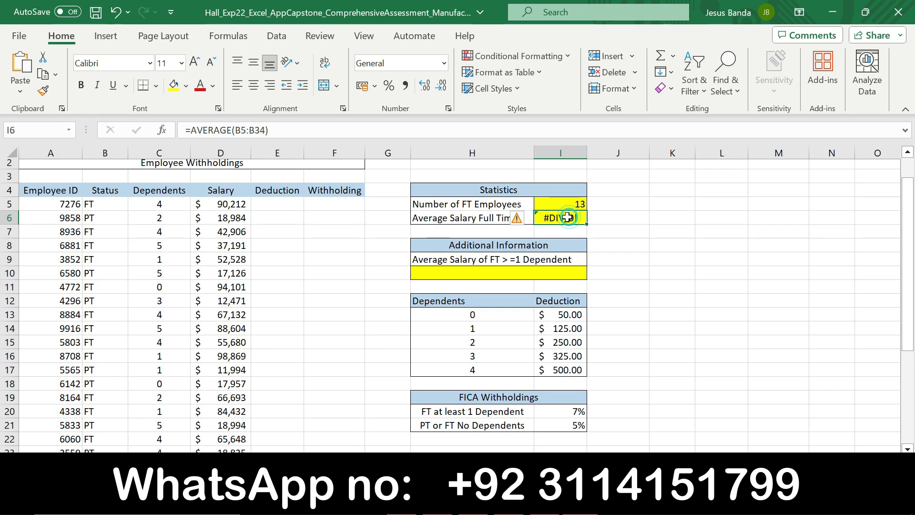
- Add I5 as a second argument to the AVERAGE formula in cell I6 and apply the Accounting Number Format
left_click(268, 130)
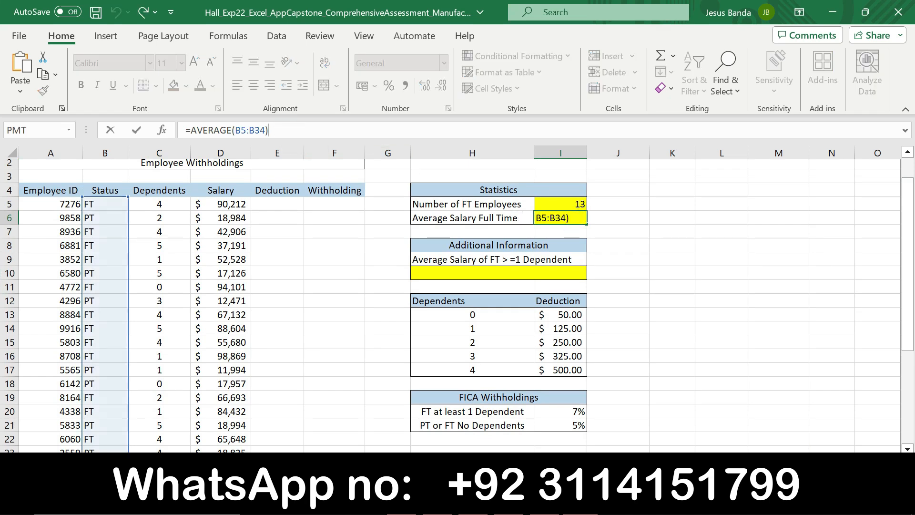
key("BackSpace")
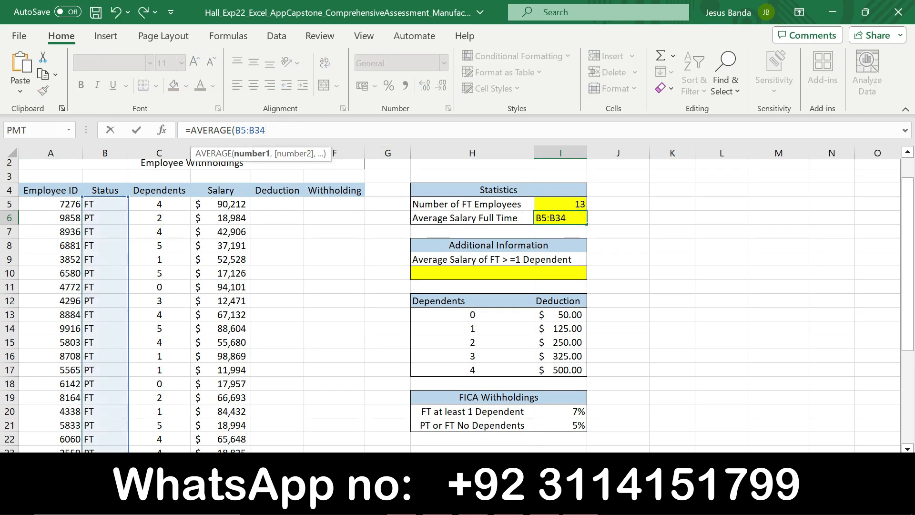
type(",")
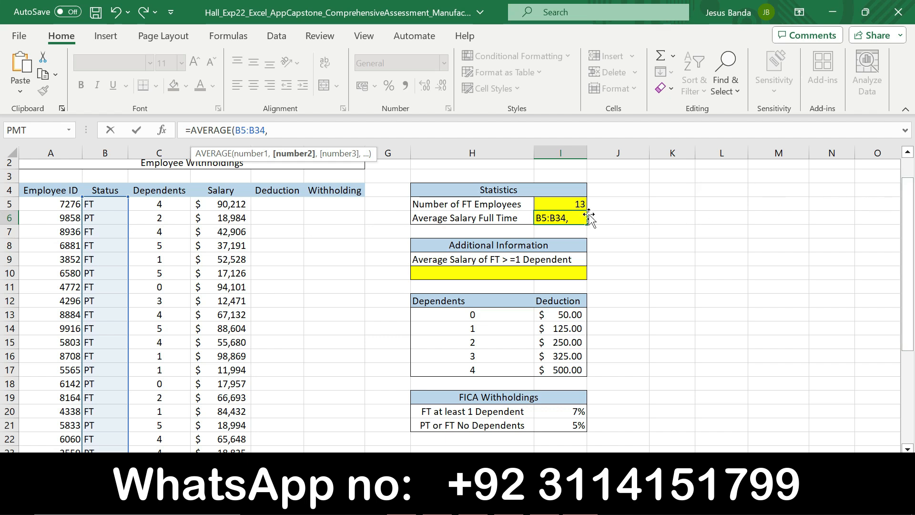
left_click(572, 202)
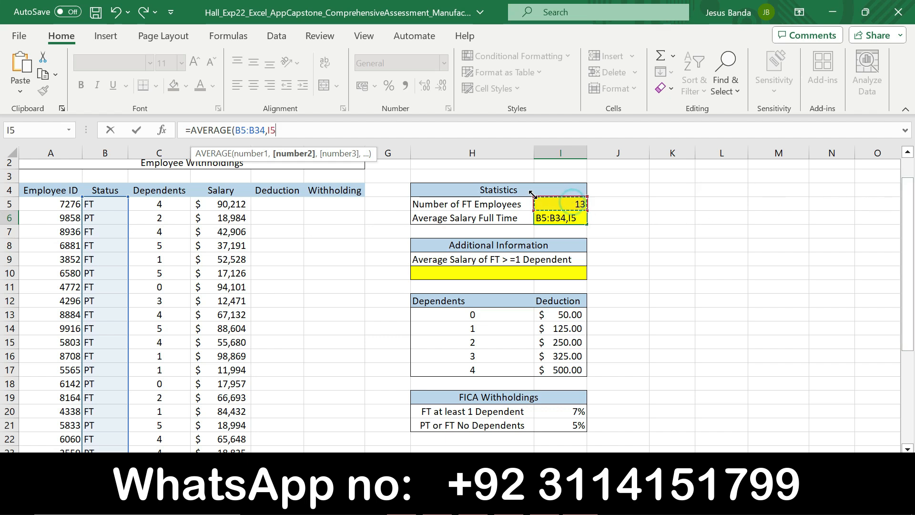
key("Return")
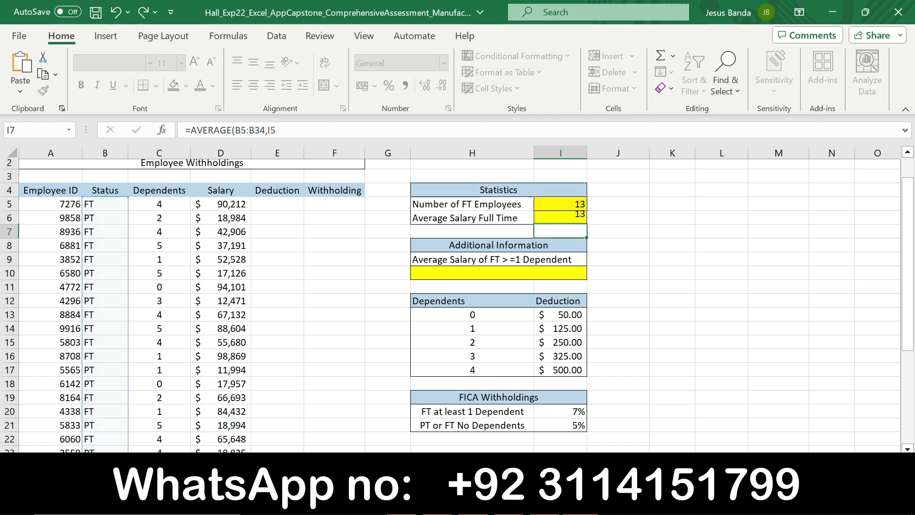
left_click(561, 218)
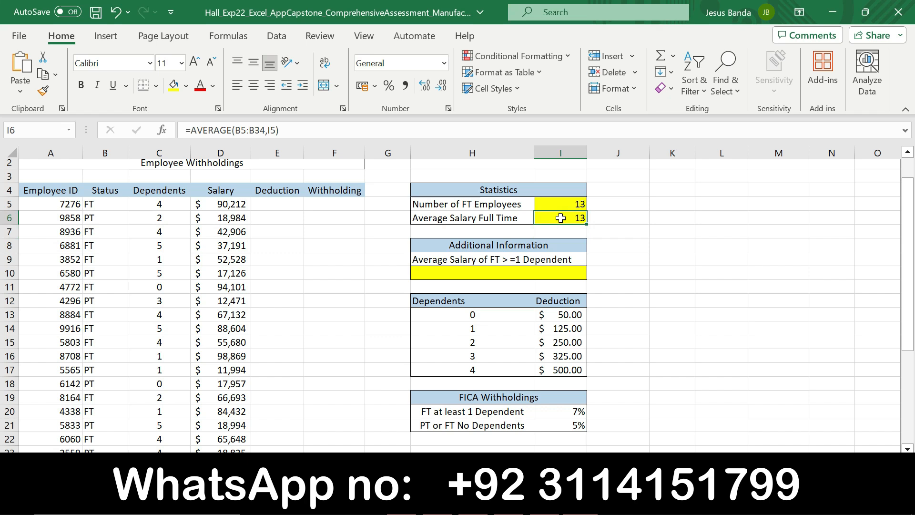
left_click(364, 86)
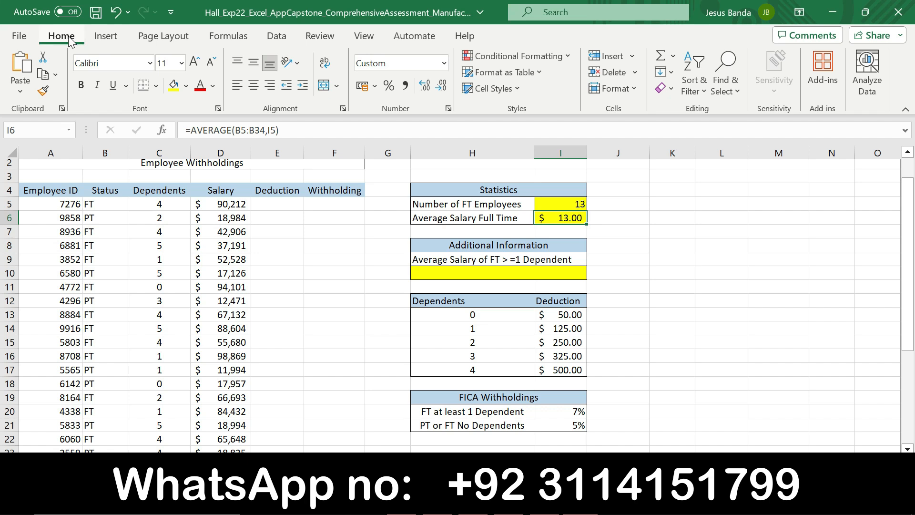
- Switch to the Word instructions and highlight the document title Exp22_Excel_AppCapstone_CompAssessment_Manufacturing in yellow
key("alt+Tab")
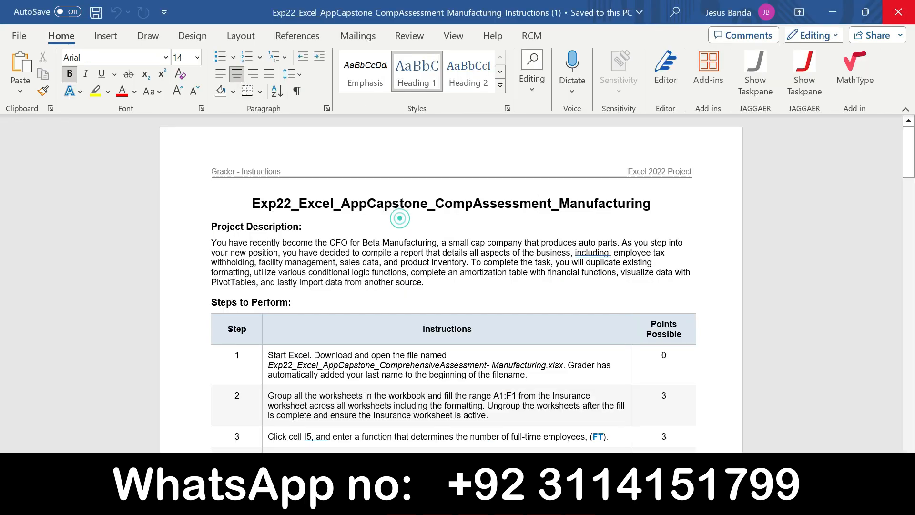
left_click_drag(252, 203, 659, 203)
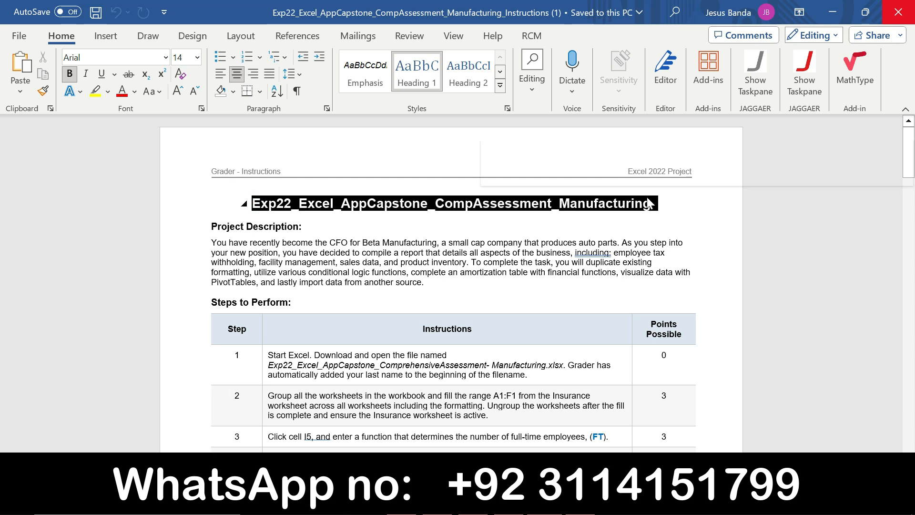
left_click(538, 174)
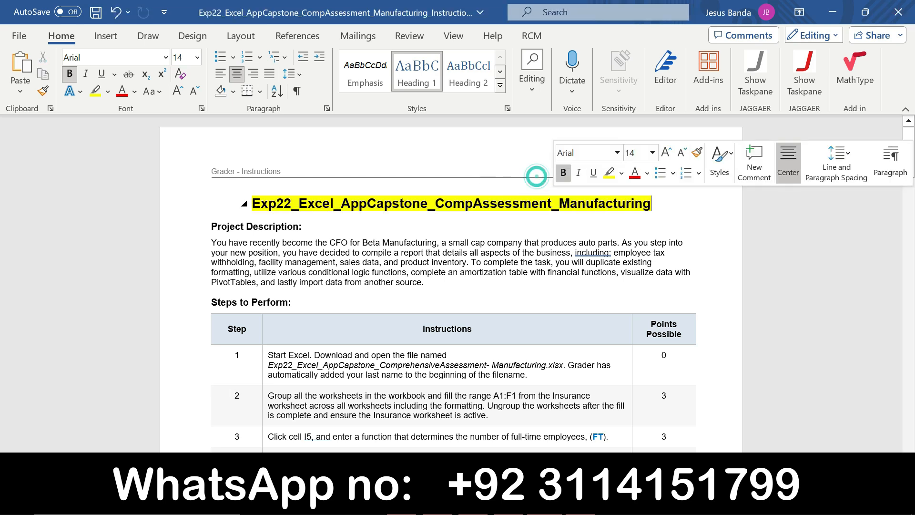
left_click(269, 204)
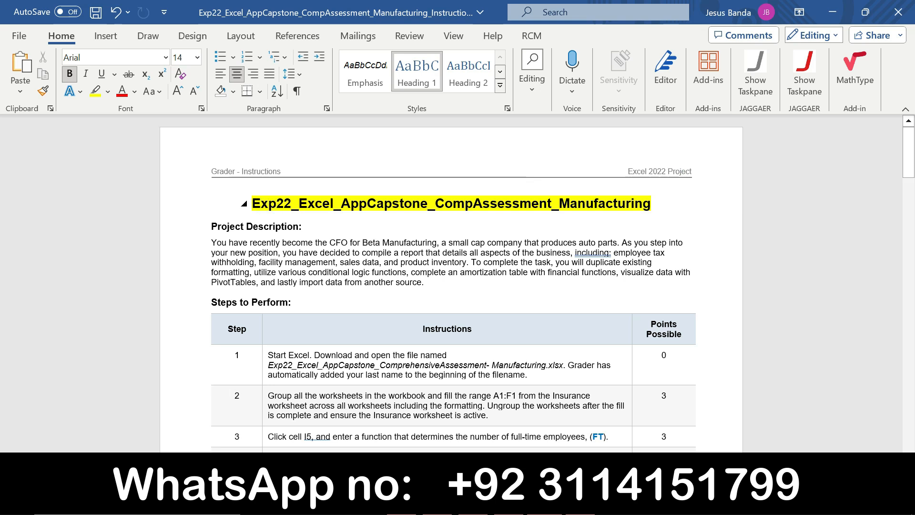
- Switch to the Excel workbook to look over the Employee Withholdings worksheet, and return to the Word instructions
left_click(544, 501)
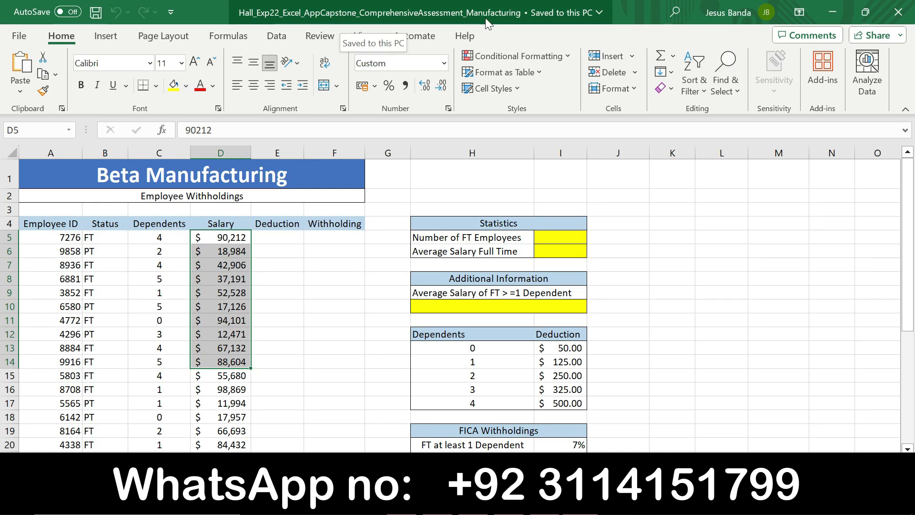
left_click(323, 292)
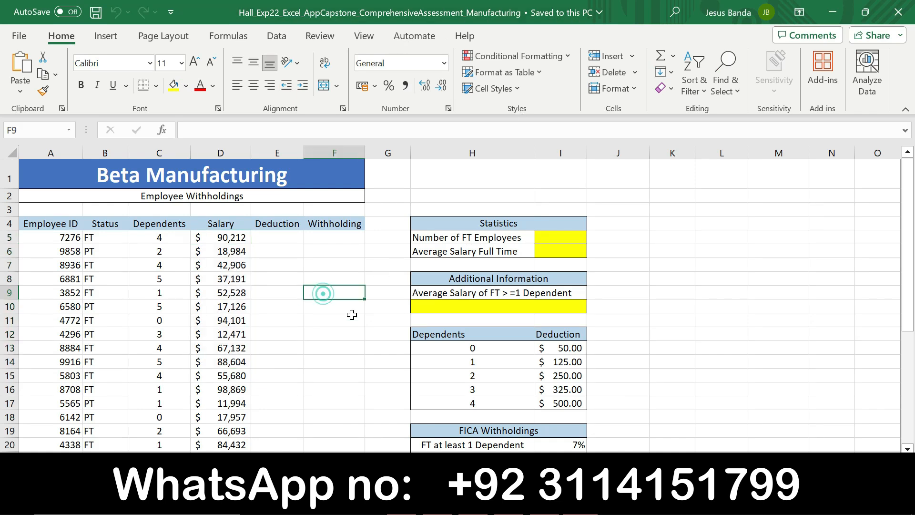
left_click(552, 501)
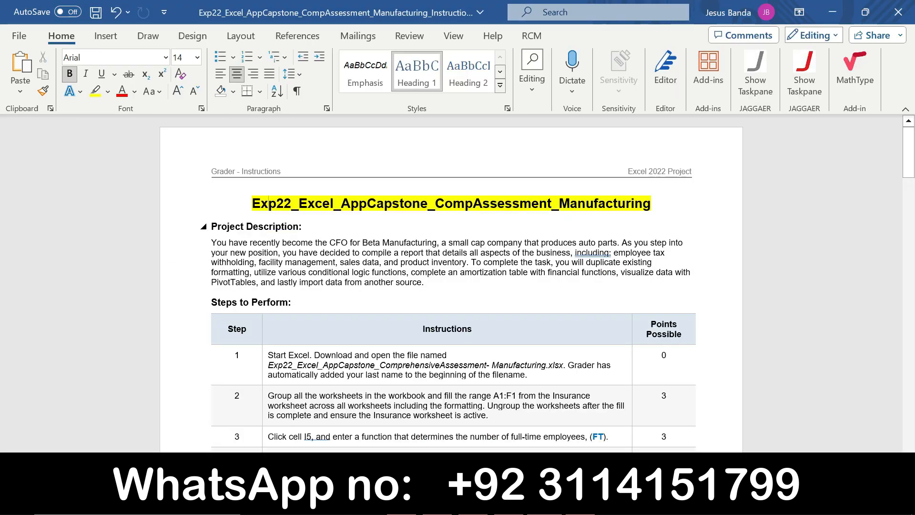
- Highlight the Project Description heading and its paragraph in yellow
left_click_drag(210, 226, 429, 286)
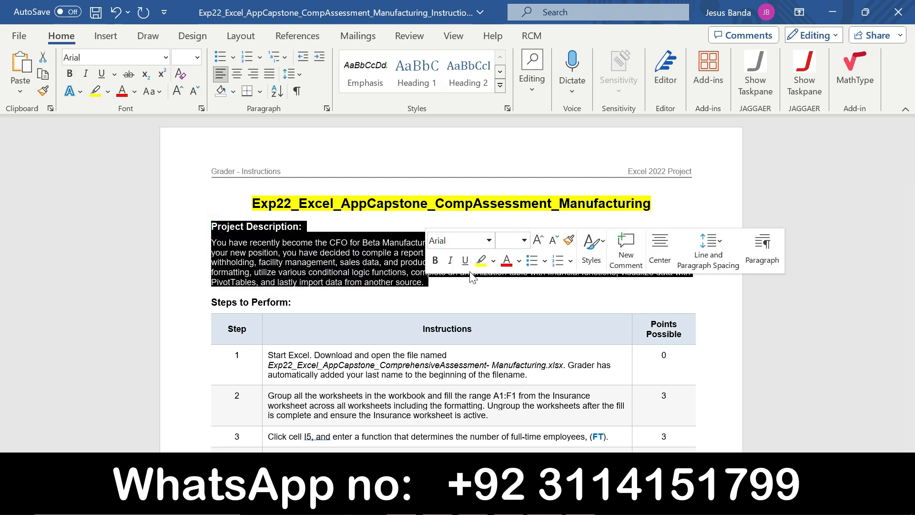
left_click(480, 260)
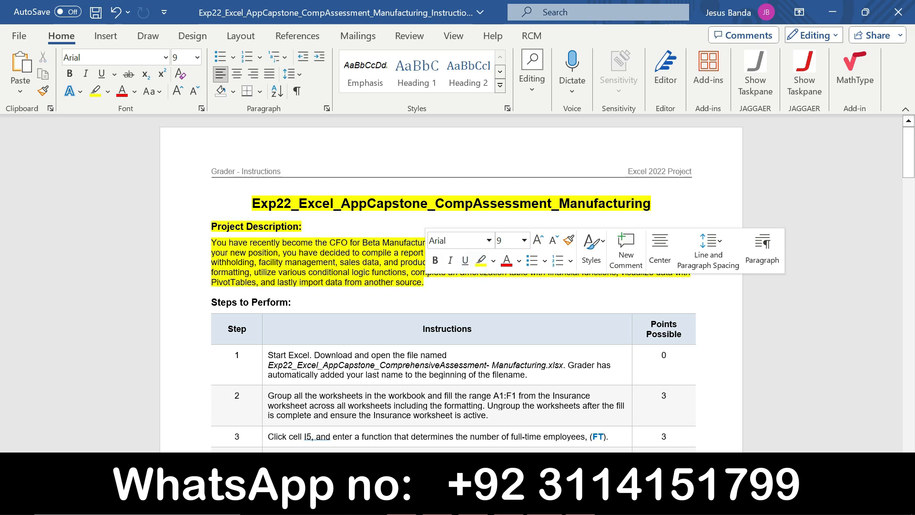
left_click(214, 227)
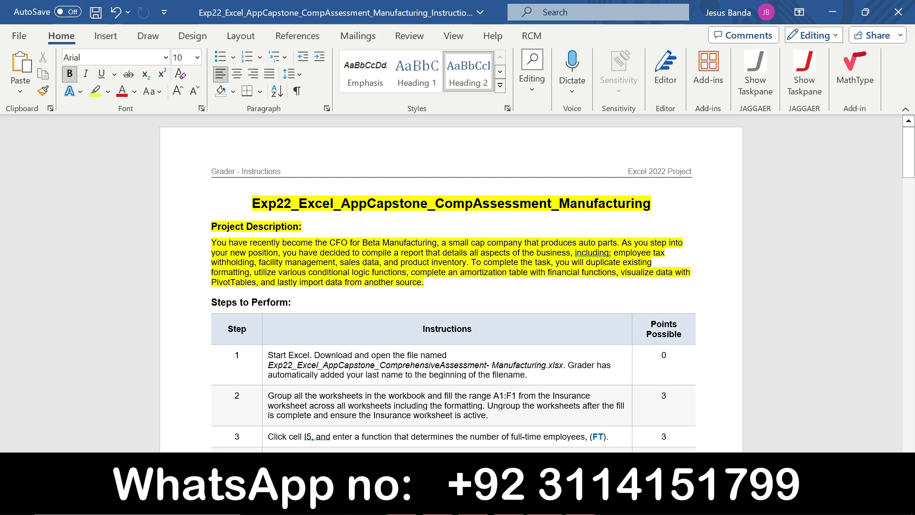
- Remove the yellow highlighting from the document title, the Project Description heading and its paragraph
left_click_drag(426, 282, 243, 204)
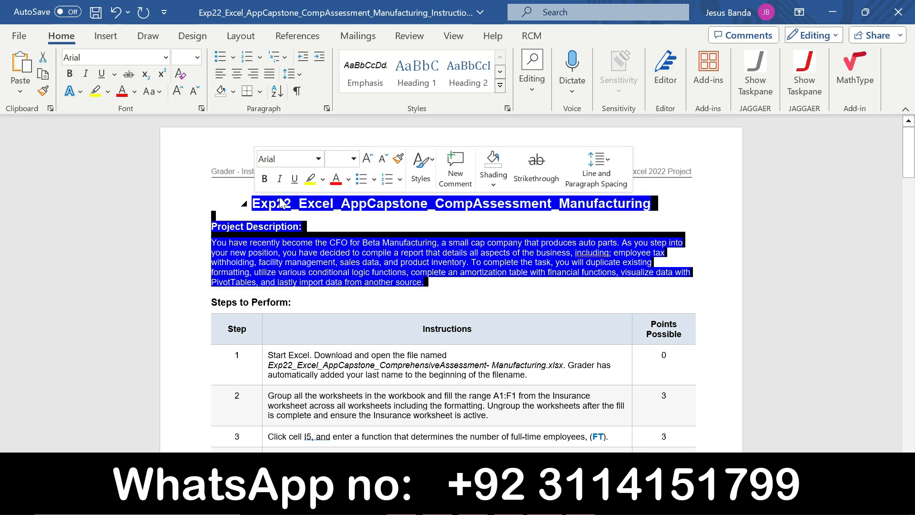
left_click(324, 179)
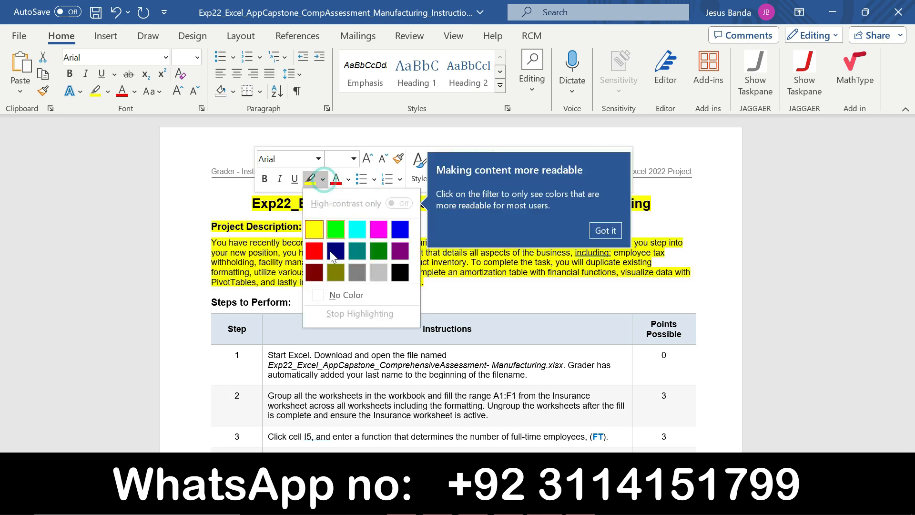
left_click(334, 294)
left_click(476, 281)
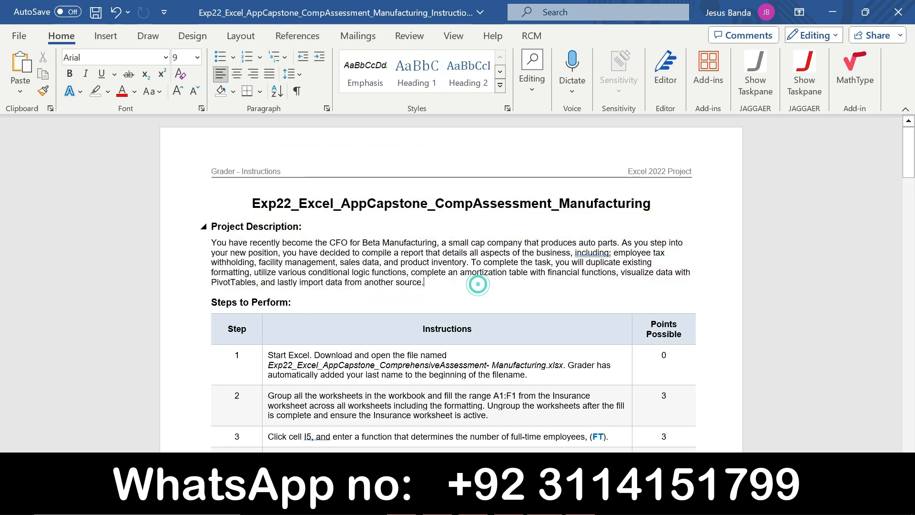
- Enlarge the step 1 instruction text in the Steps to Perform table to 16 pt and highlight it in yellow
scroll(2, 151, "down", 5)
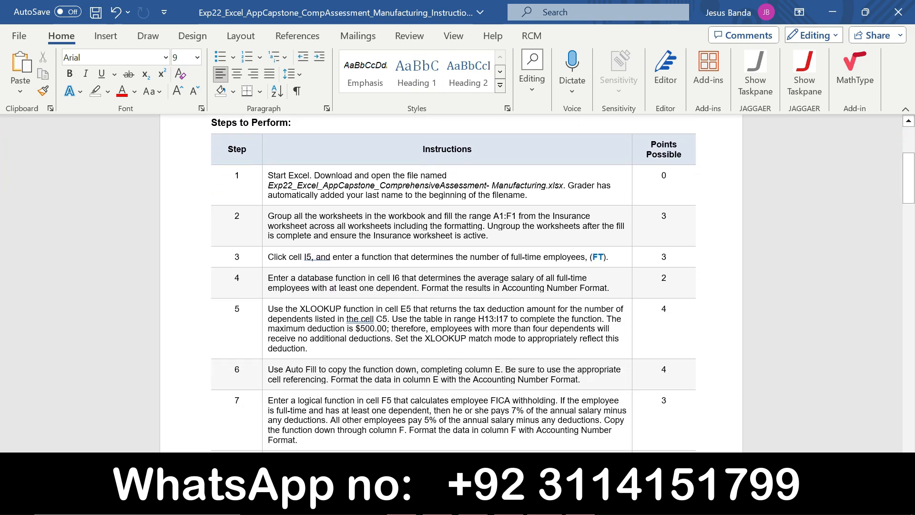
left_click(264, 191)
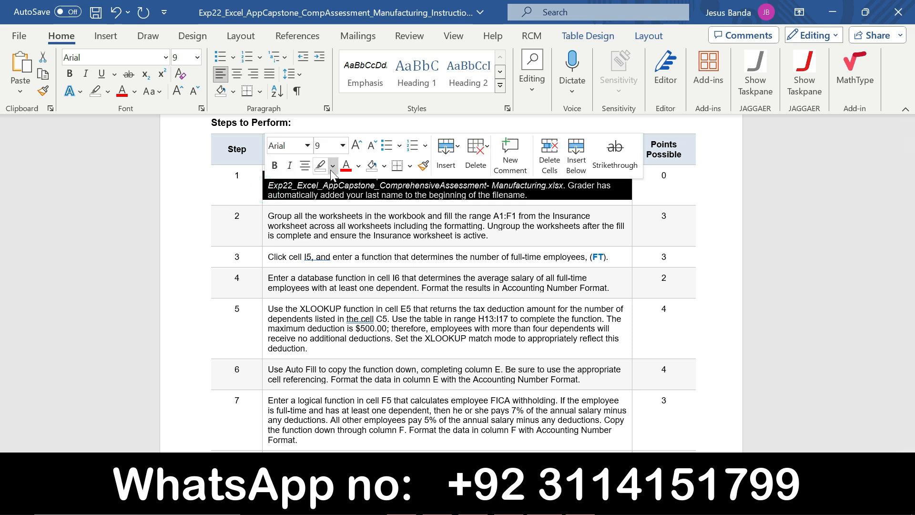
left_click(342, 145)
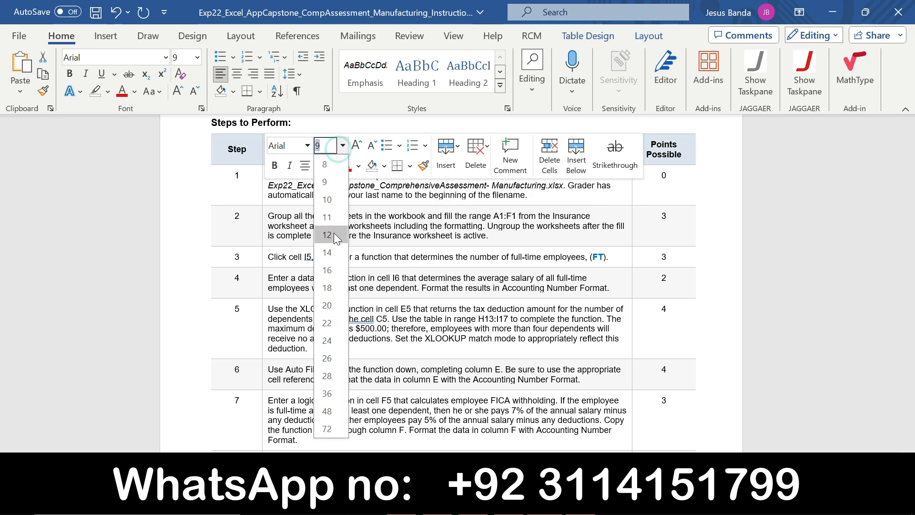
left_click(335, 271)
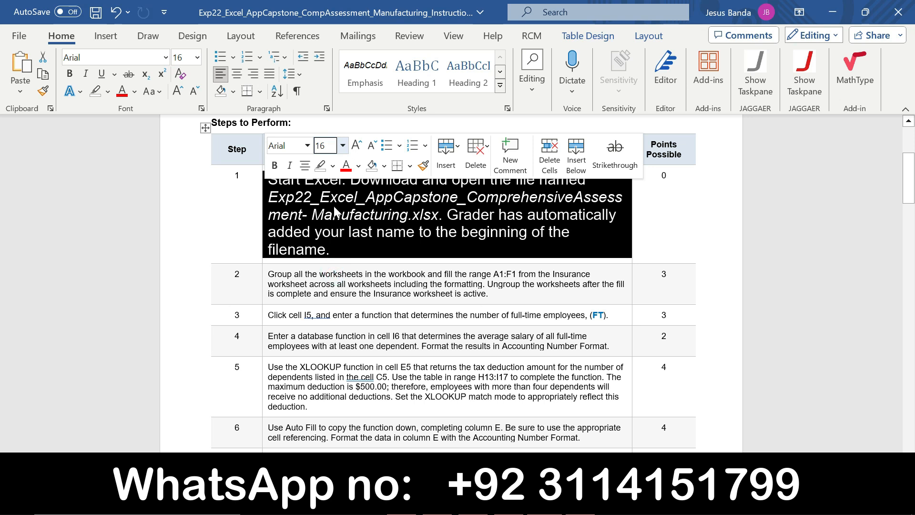
left_click(332, 166)
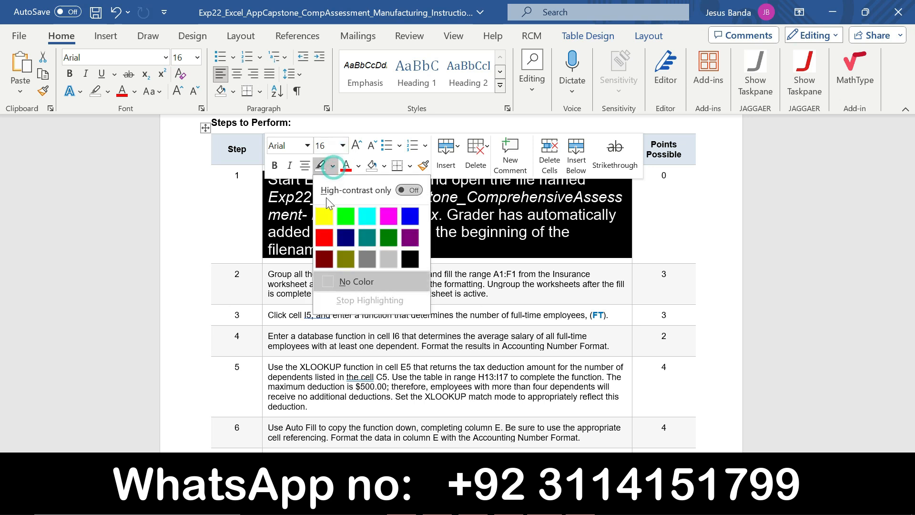
left_click(324, 216)
left_click(278, 180)
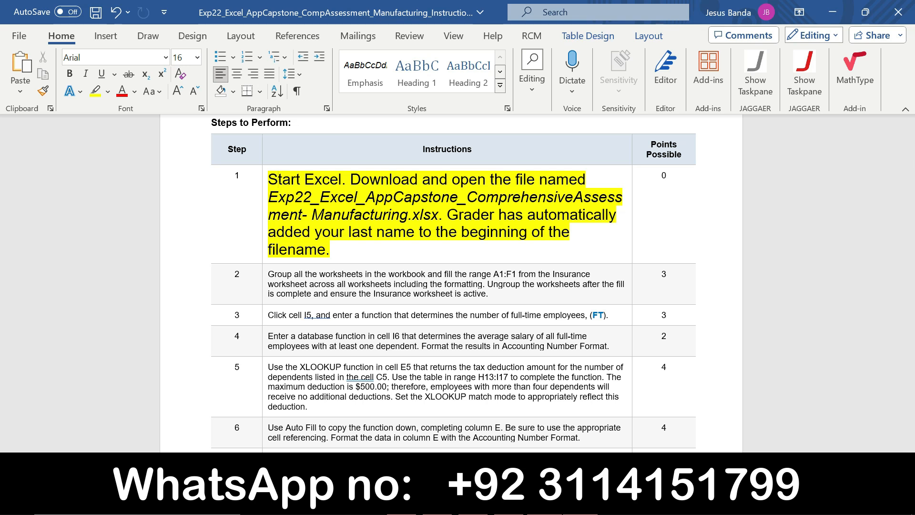
- Switch to the Excel workbook to check the opened Manufacturing file, and return to the Word instructions
left_click(509, 499)
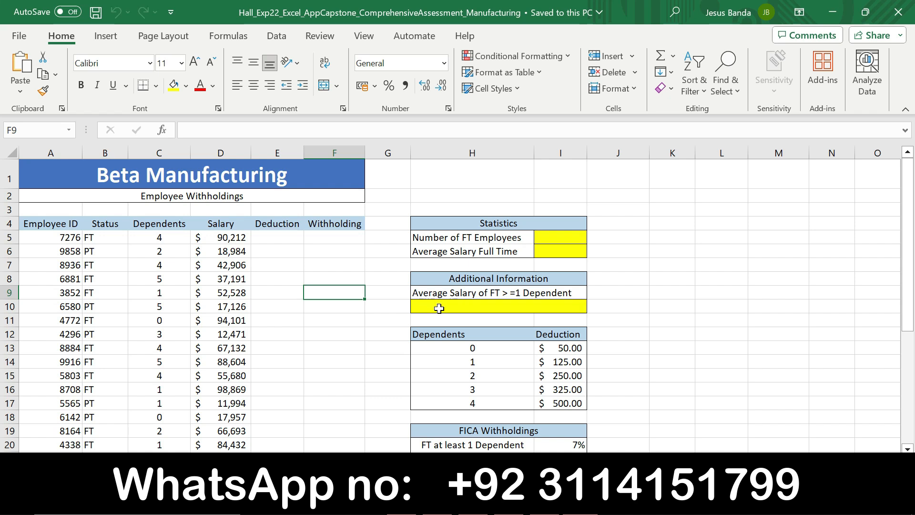
left_click(548, 500)
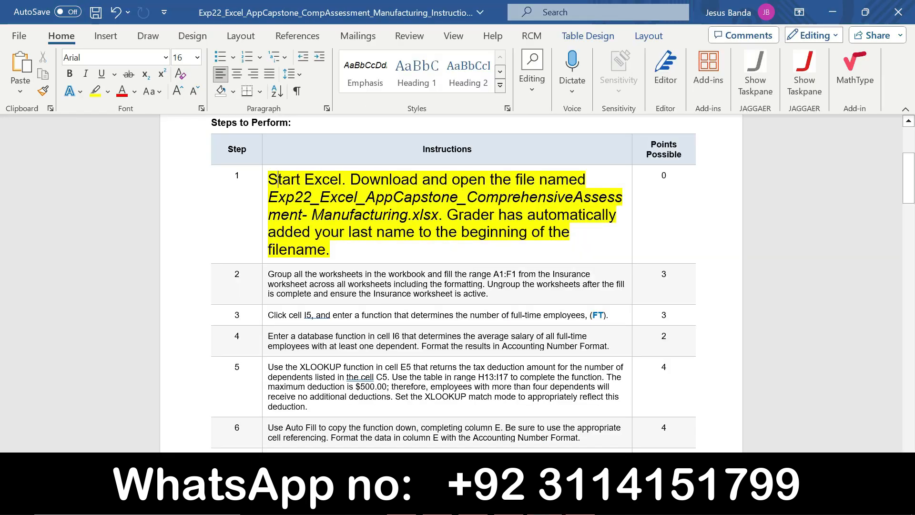
- Set the step 1 instruction text back to 9 pt and remove its yellow highlighting
left_click(265, 177)
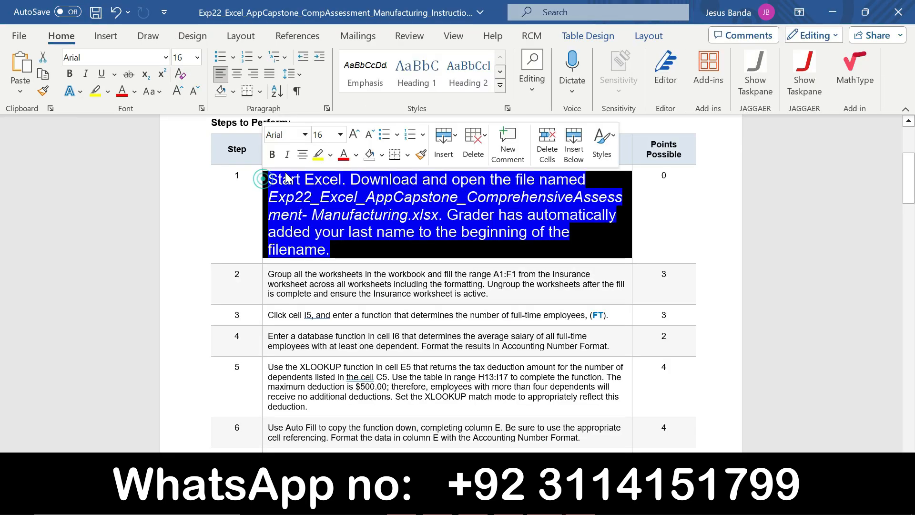
left_click(340, 135)
left_click(336, 170)
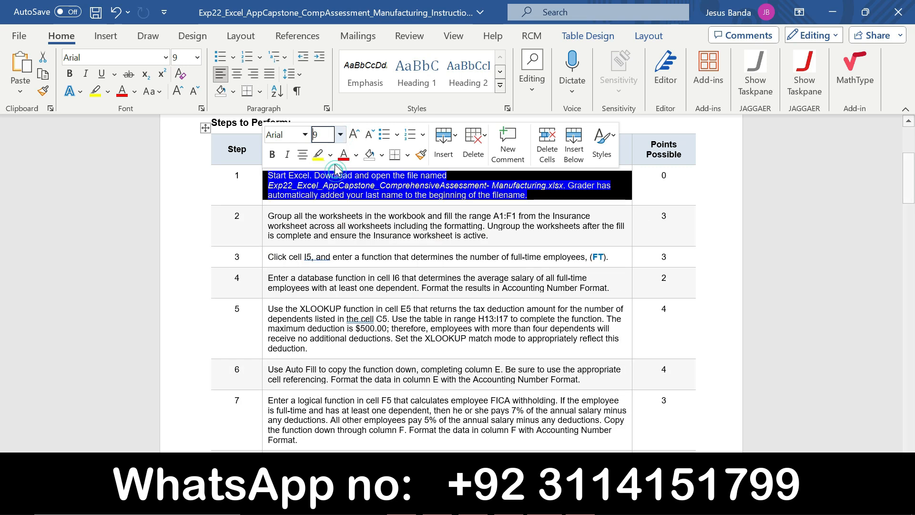
left_click(332, 156)
left_click(344, 270)
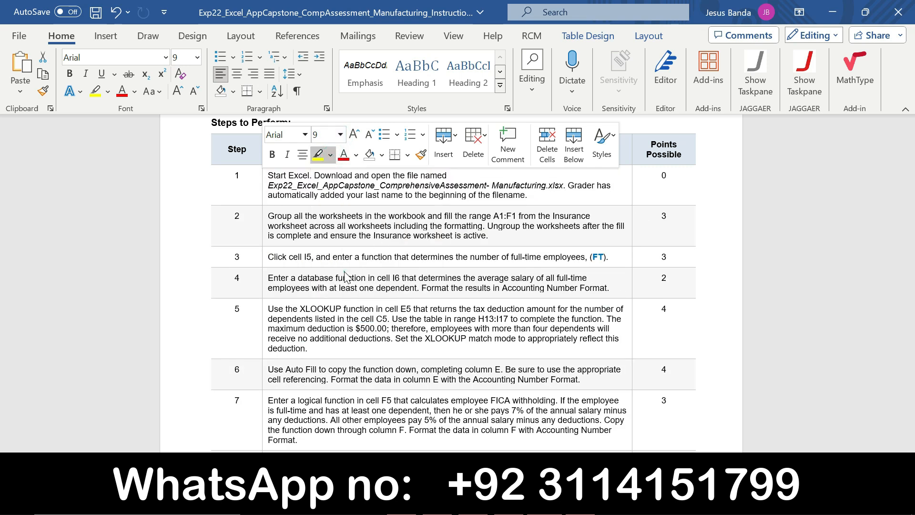
- Enlarge the step 2 instruction text to 18 pt and highlight it in yellow
left_click(266, 219)
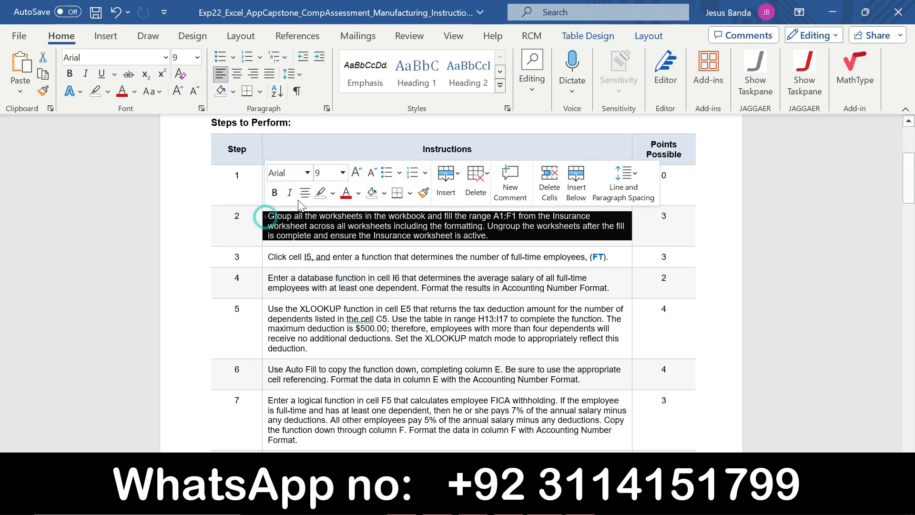
left_click(343, 172)
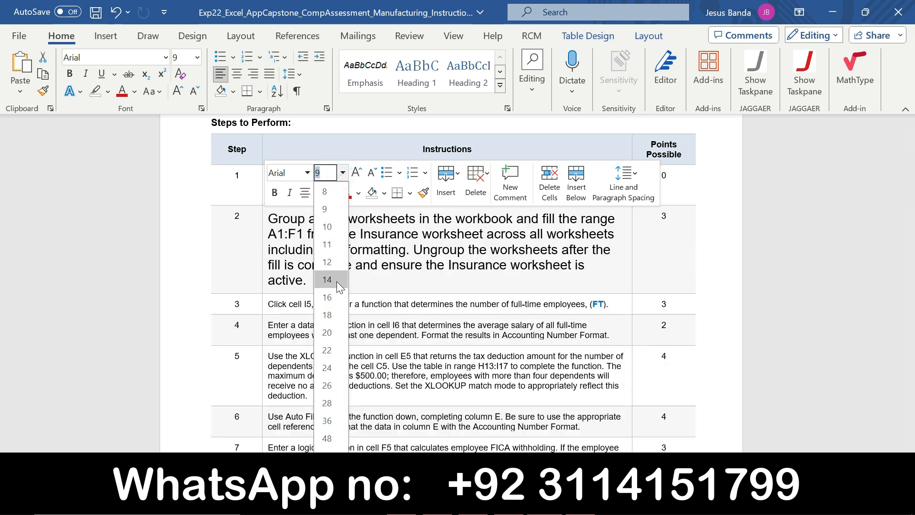
left_click(337, 309)
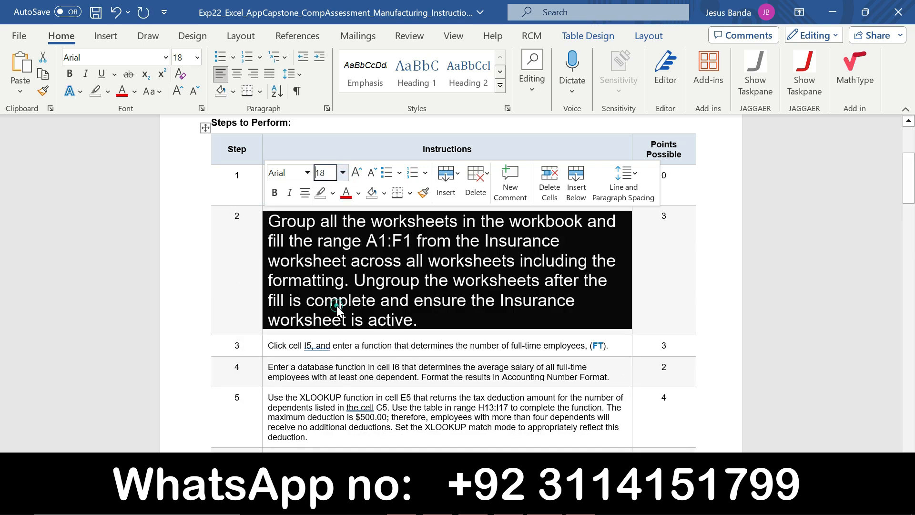
left_click(333, 193)
left_click(448, 251)
left_click_drag(914, 171, 914, 187)
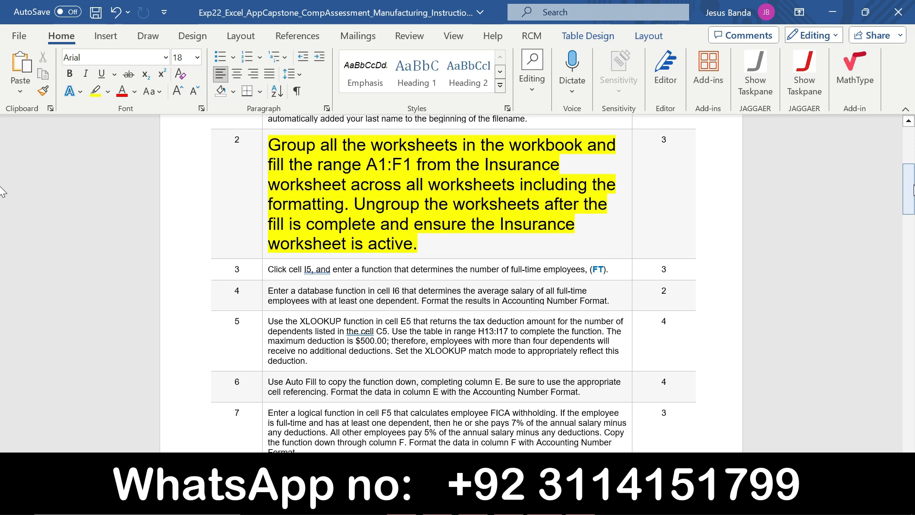
- Mark the step 2 phrase on grouping, switch to the Excel workbook and group all the worksheets
left_click_drag(268, 145, 548, 148)
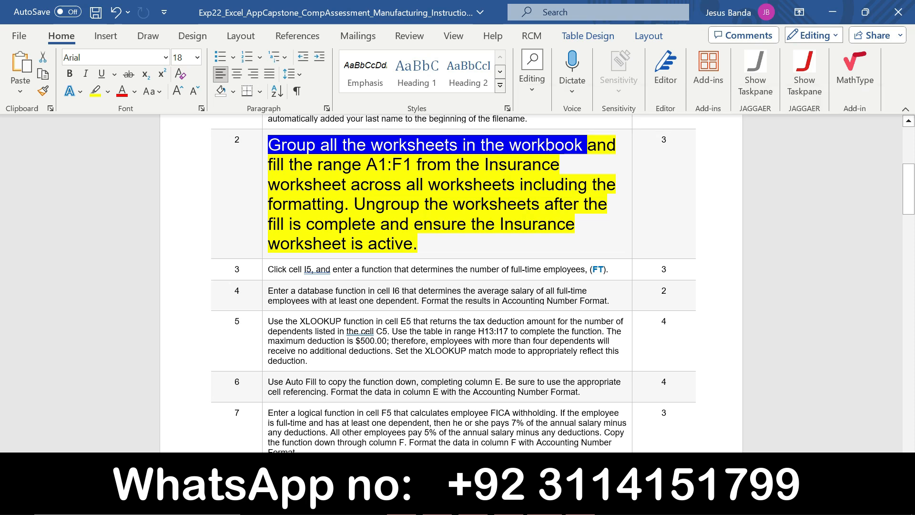
left_click(544, 503)
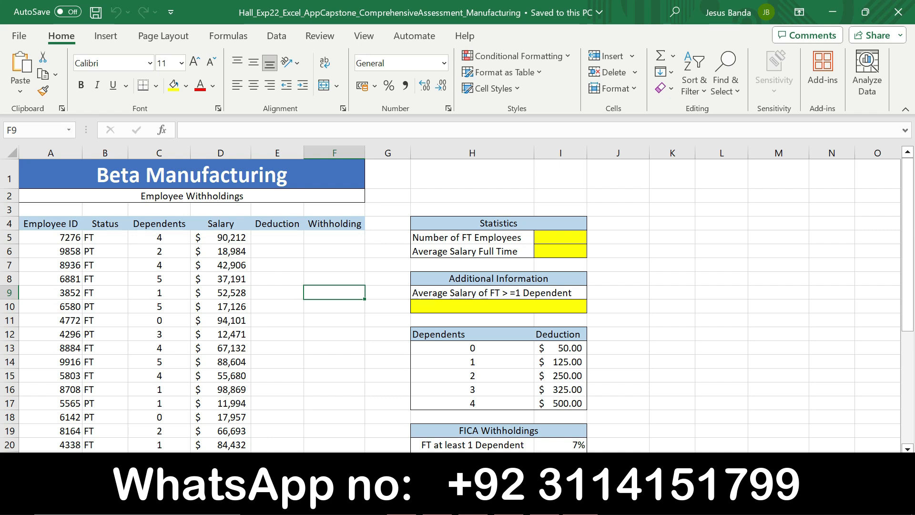
left_click(148, 460, "shift")
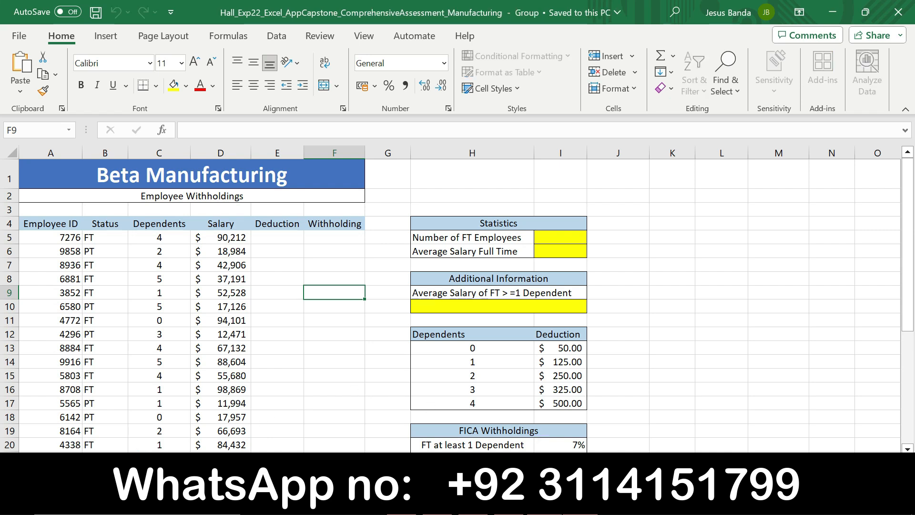
- Switch to the Word instructions and review the part of step 2 about filling range A1:F1 across all worksheets
key("alt+Tab")
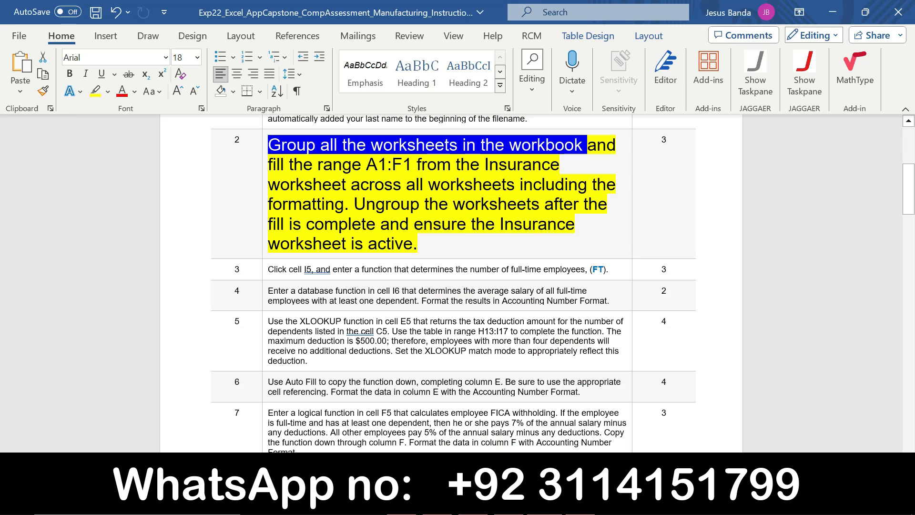
left_click_drag(269, 165, 349, 209)
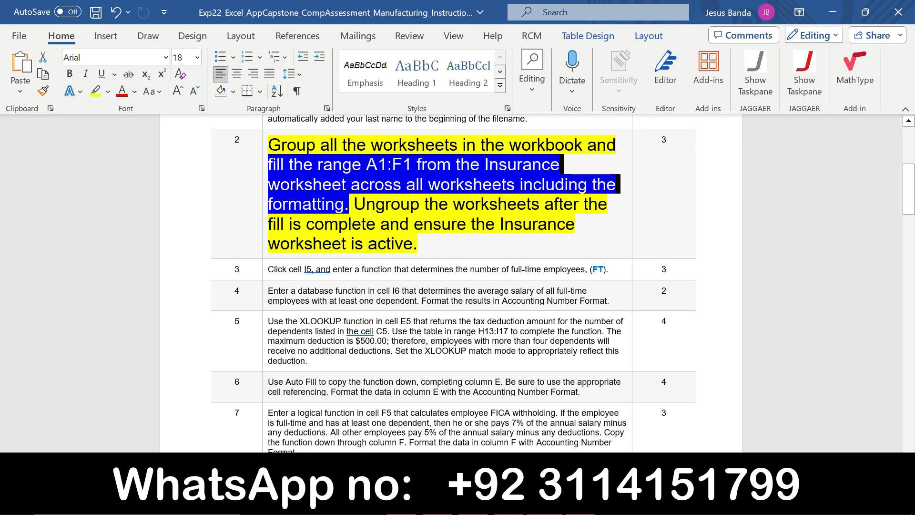
left_click(361, 193)
left_click_drag(366, 164, 414, 164)
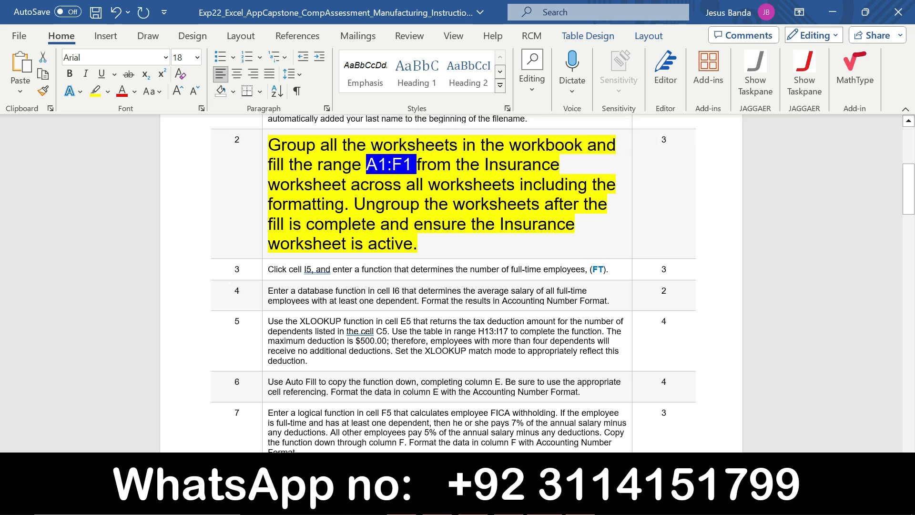
left_click_drag(268, 164, 348, 210)
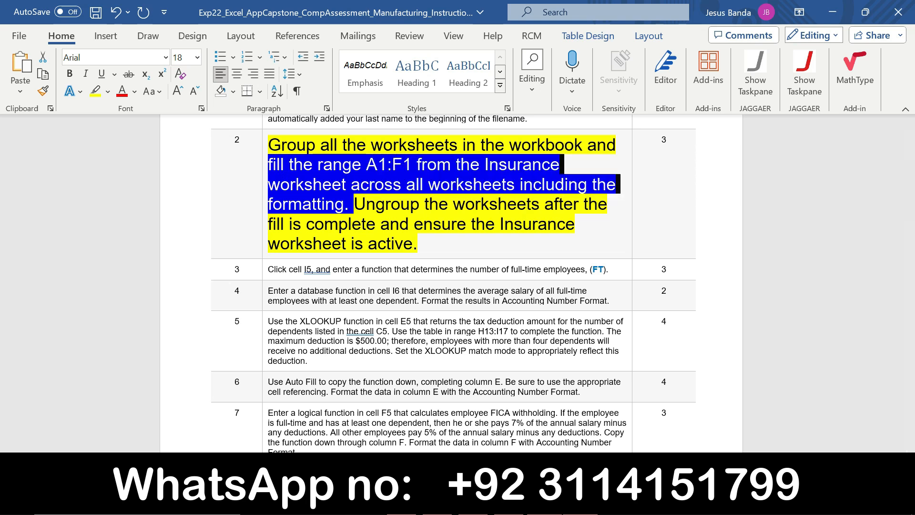
- Switch to the Excel workbook and fill the range A1:F1 across the grouped worksheets using the Formats option
mouse_move(580, 500)
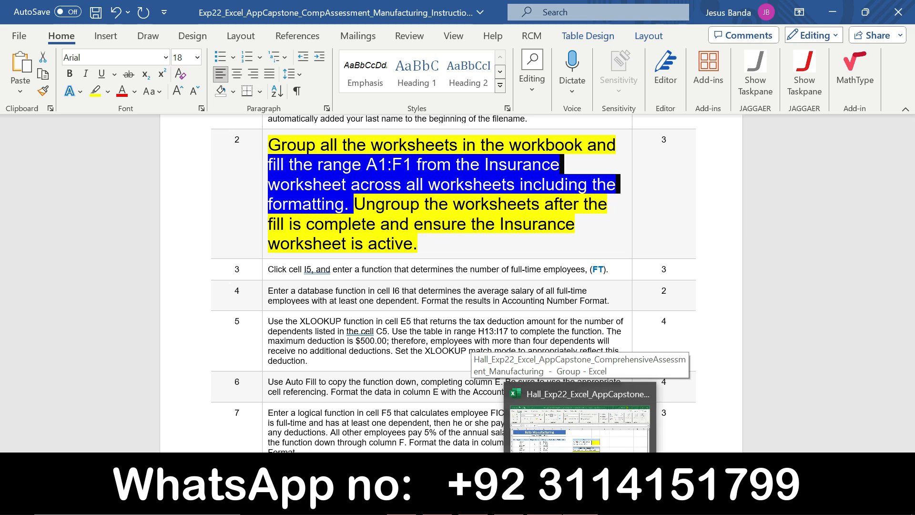
left_click(580, 500)
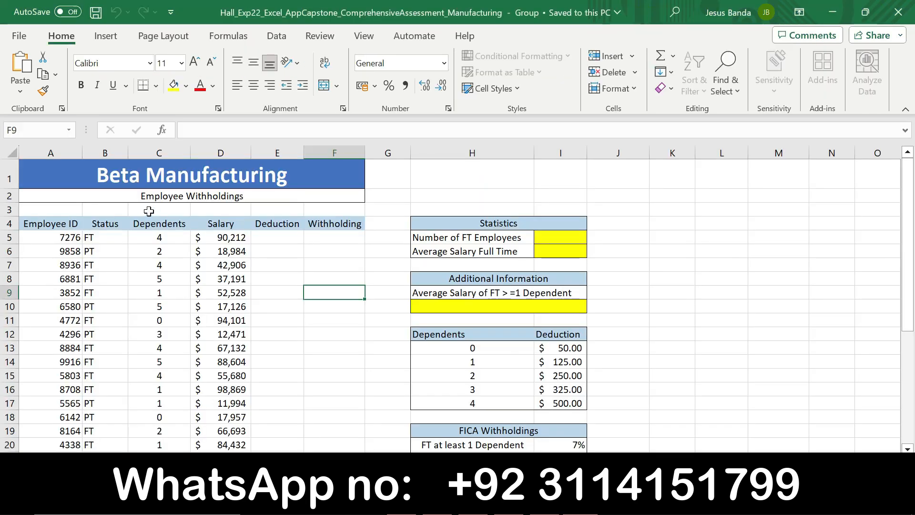
left_click(35, 127)
key("BackSpace")
type("A1:F1")
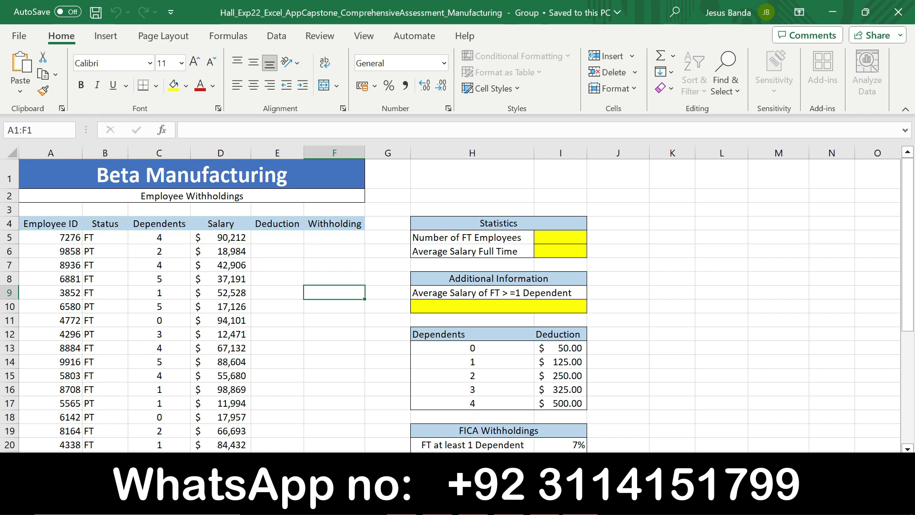
key("Return")
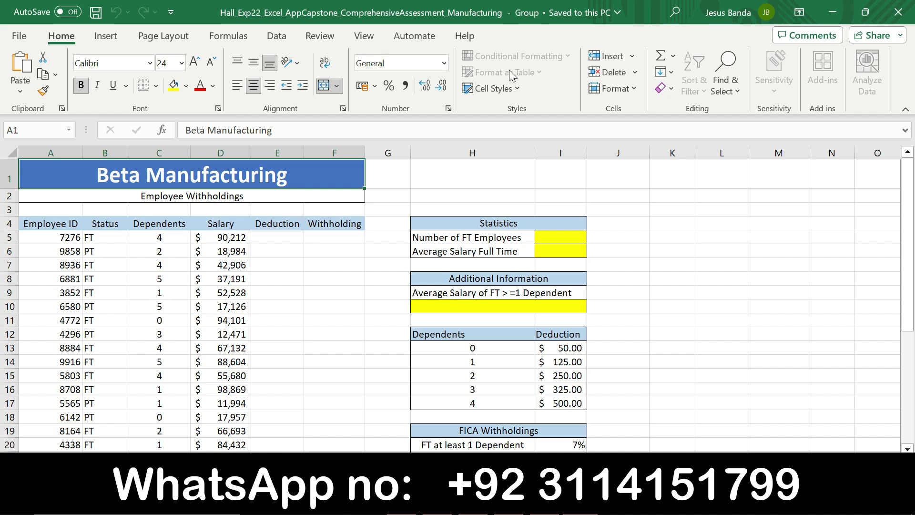
left_click(673, 70)
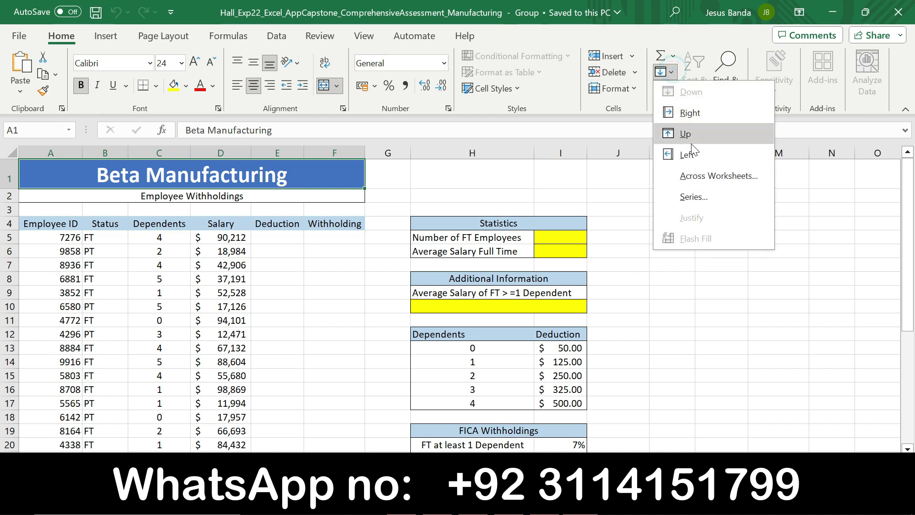
left_click(694, 176)
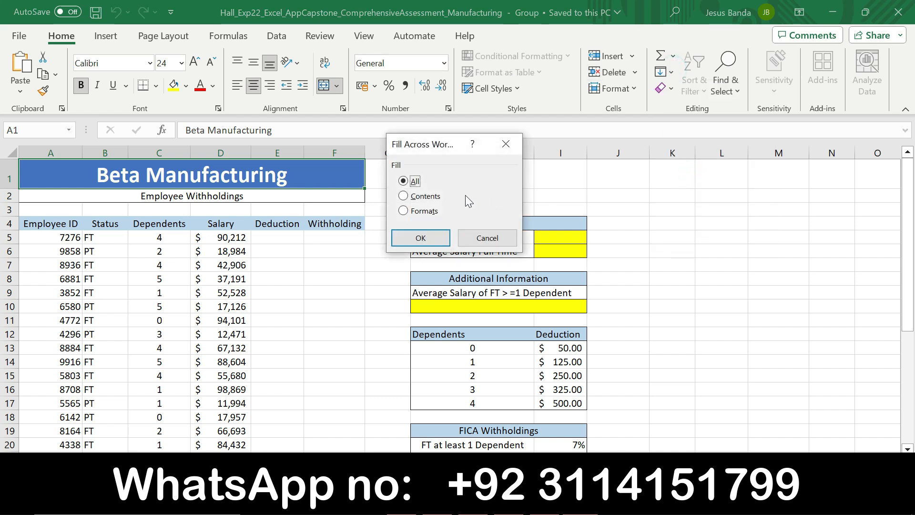
left_click(403, 212)
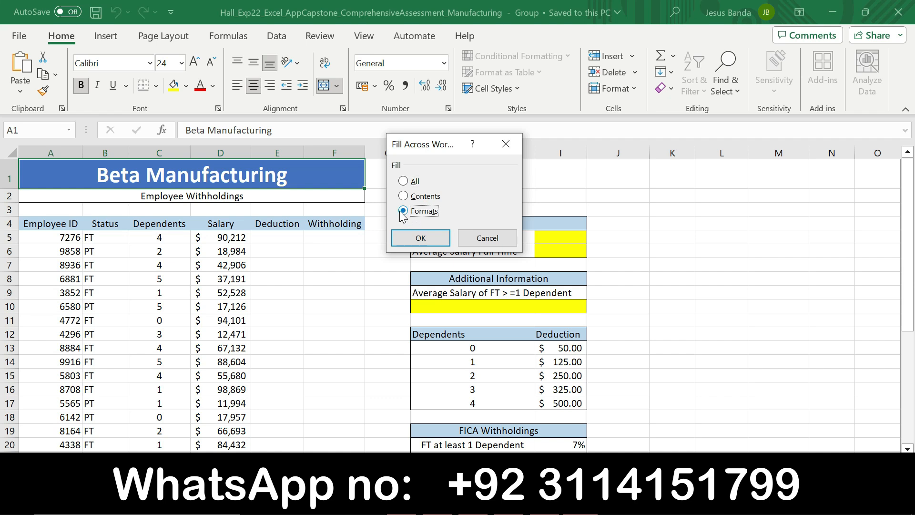
left_click(422, 240)
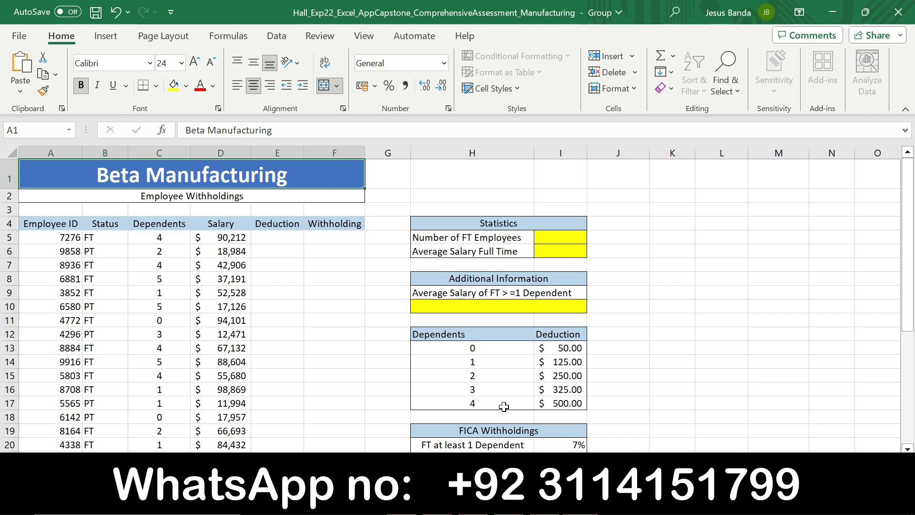
- Switch to the Word instructions and review the part of step 2 about ungrouping and keeping the Insurance worksheet active
left_click(538, 503)
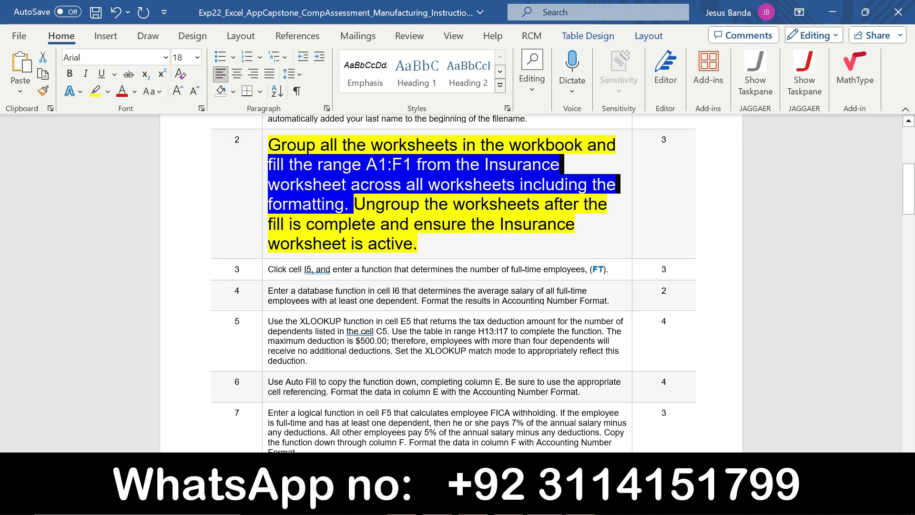
left_click_drag(354, 204, 417, 243)
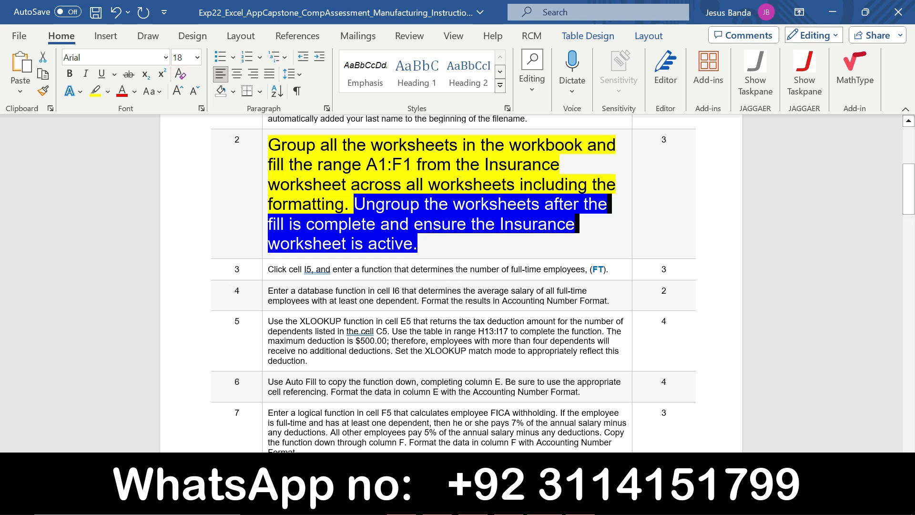
- Switch to the Excel workbook, ungroup the worksheets and make the Insurance worksheet active
mouse_move(580, 503)
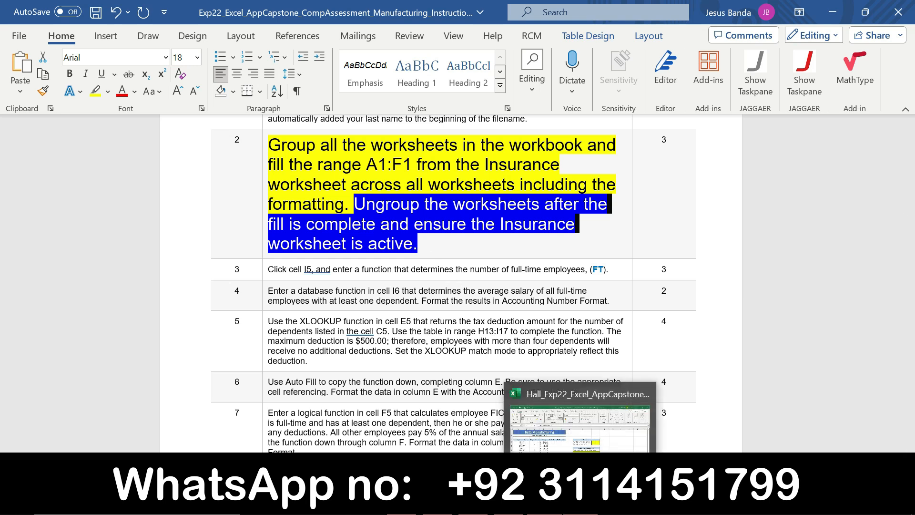
left_click(579, 427)
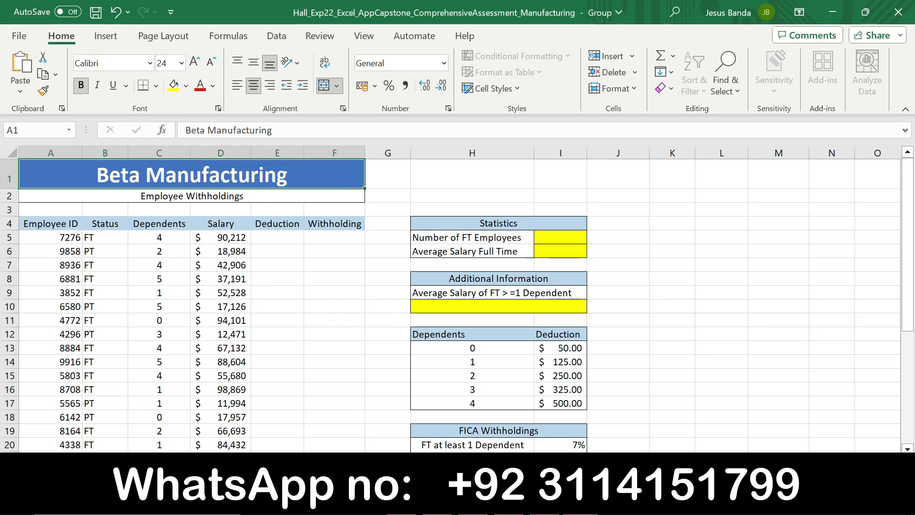
right_click(151, 465)
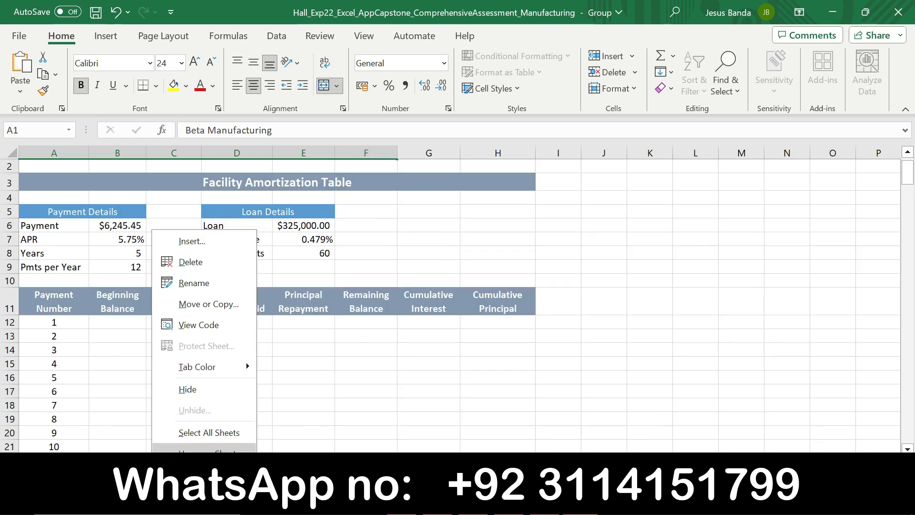
left_click(178, 454)
left_click(91, 465)
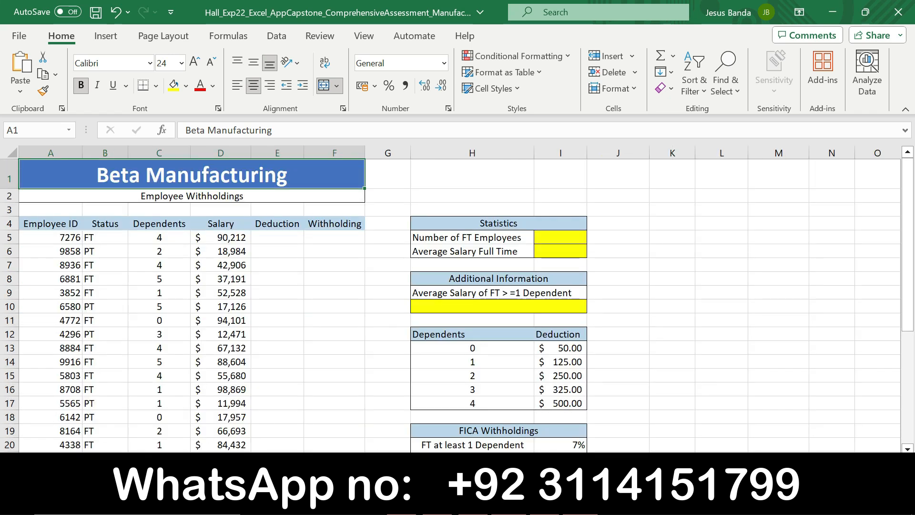
- Switch to the Word instructions and reset the step 2 text to 9 pt with no highlight
key("alt+Tab")
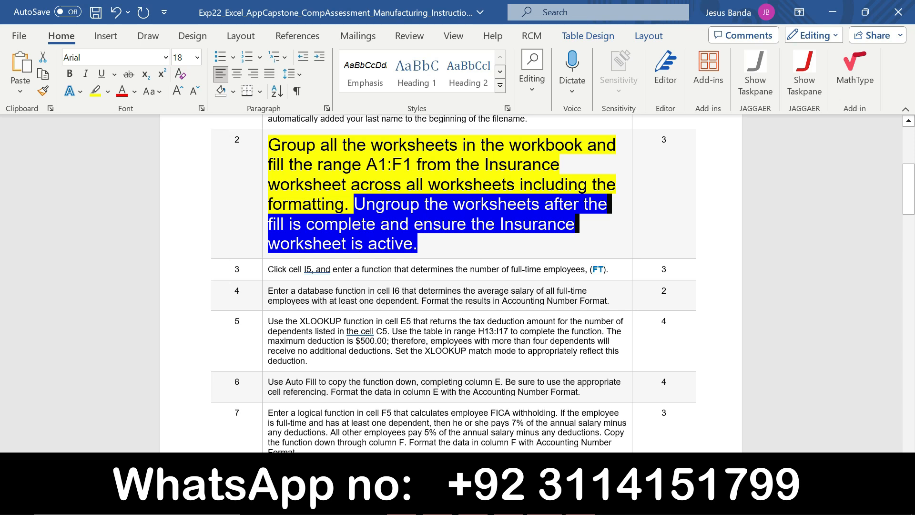
left_click(262, 181)
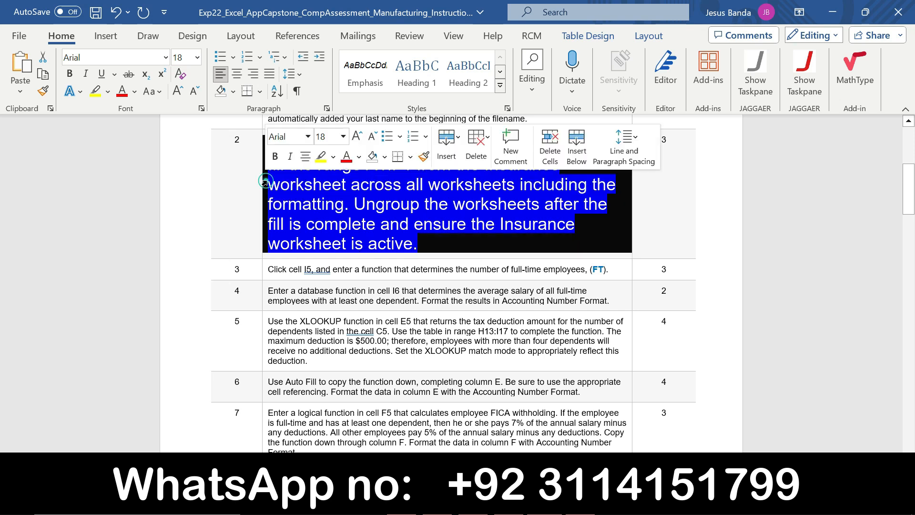
left_click(343, 136)
left_click(342, 174)
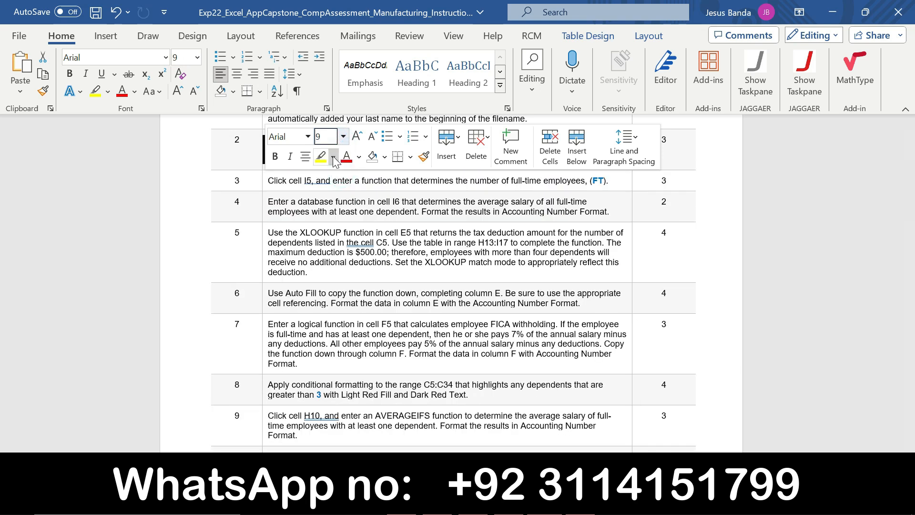
left_click(333, 155)
left_click(351, 272)
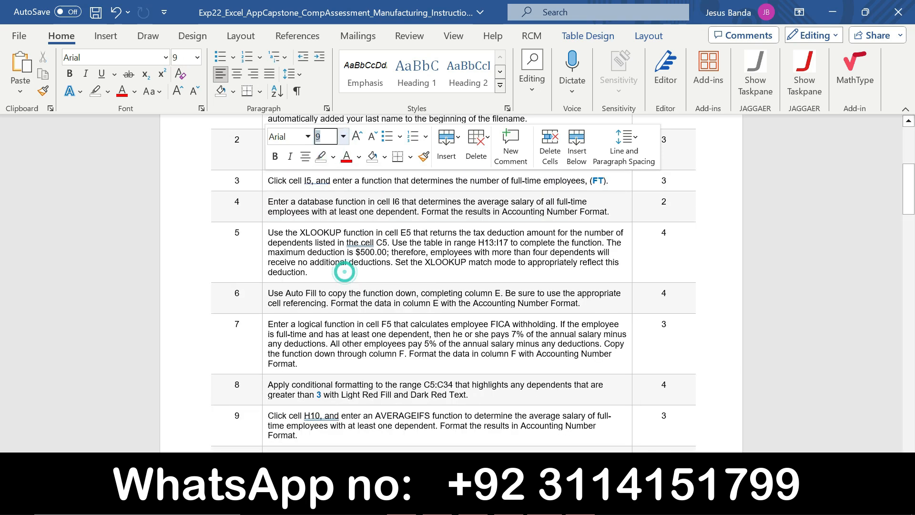
- Enlarge the step 3 instruction to 16 pt, highlight it in yellow and select its text for reading
left_click(263, 188)
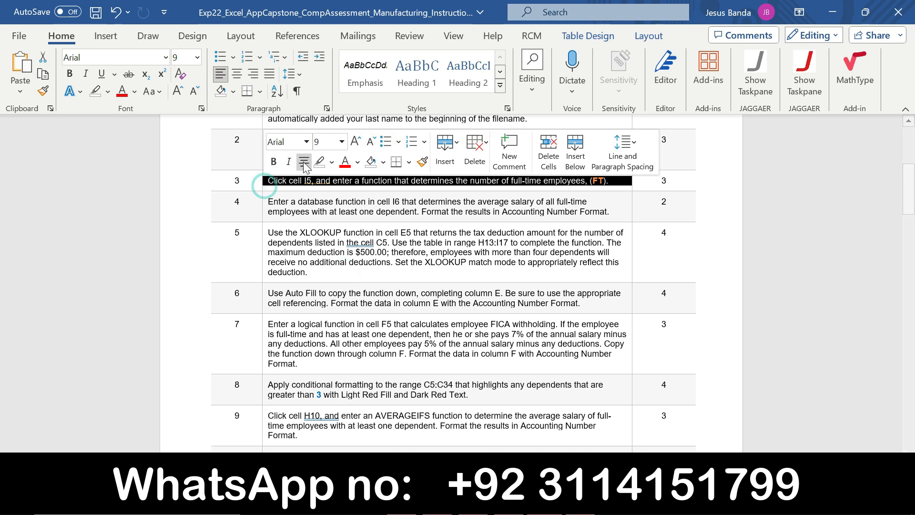
left_click(342, 142)
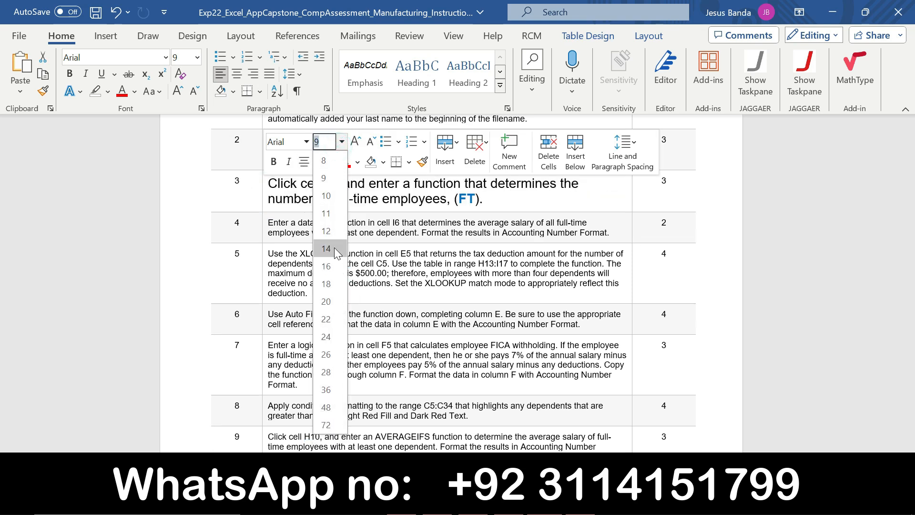
left_click(334, 268)
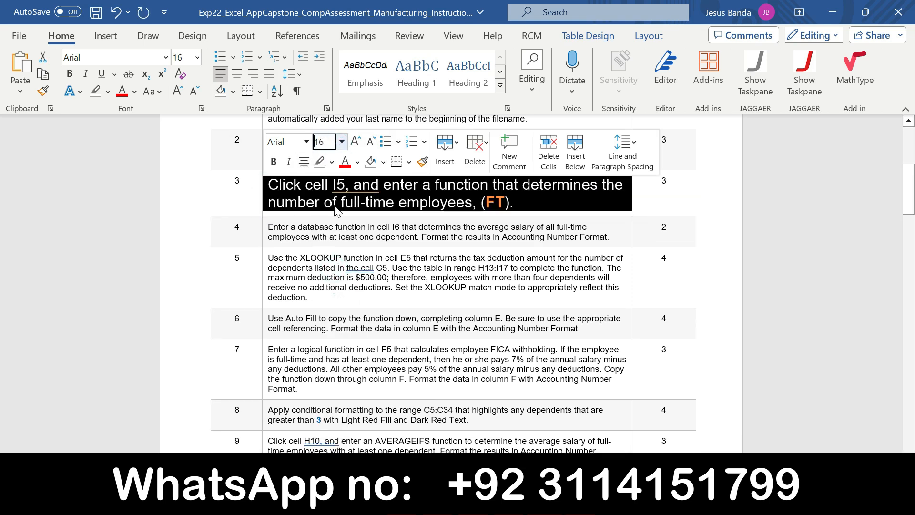
left_click(332, 163)
left_click(323, 212)
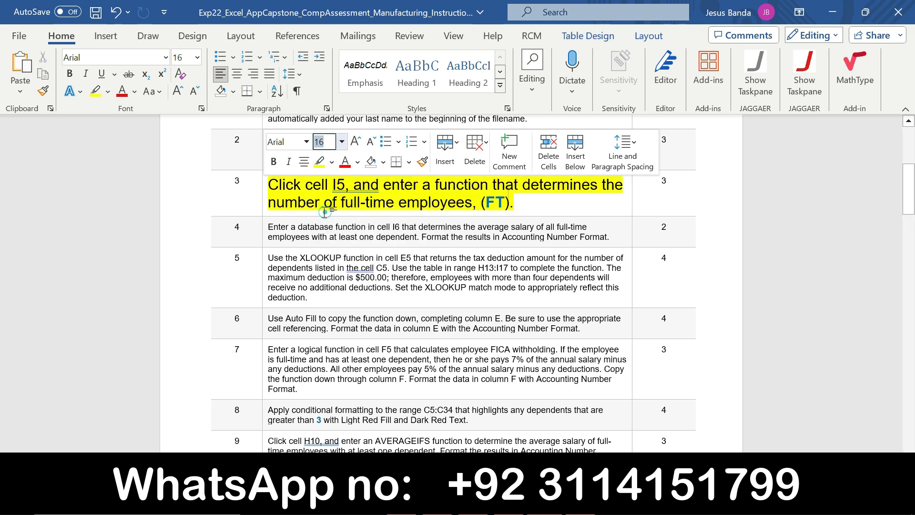
left_click_drag(268, 184, 514, 202)
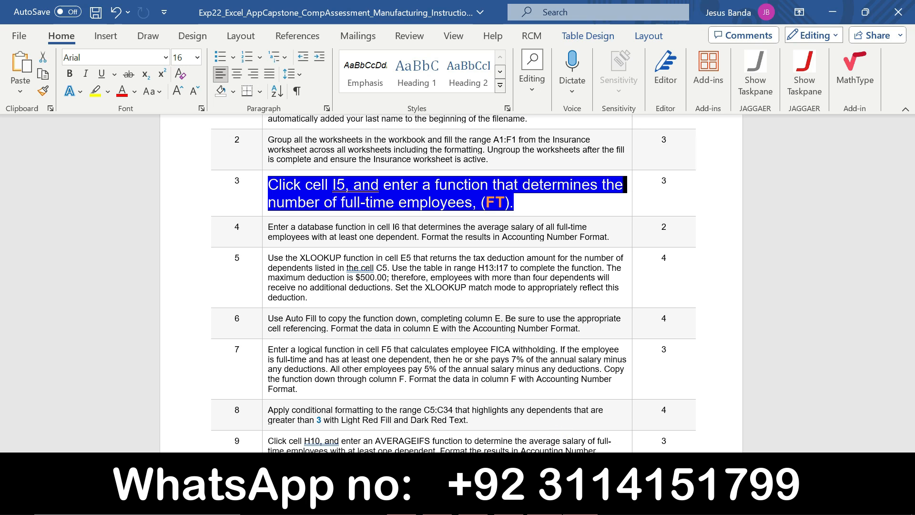
- Switch to the Excel workbook and start a COUNTIF function in cell I5 with the Status range B5:B34
mouse_move(581, 503)
left_click(580, 424)
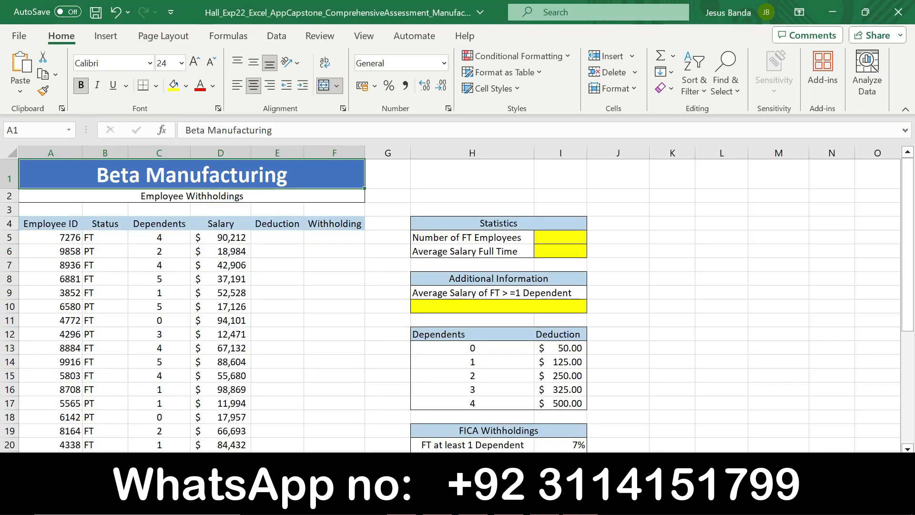
left_click(546, 238)
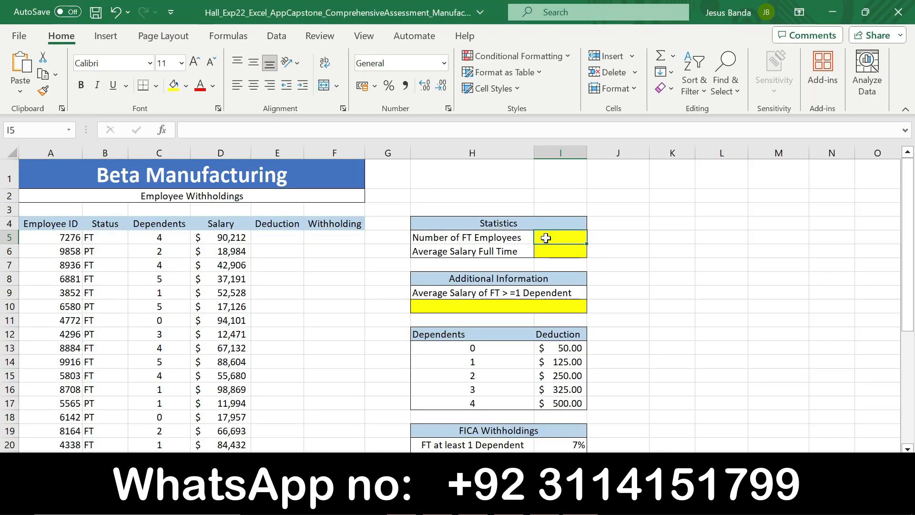
double_click(546, 238)
type("=")
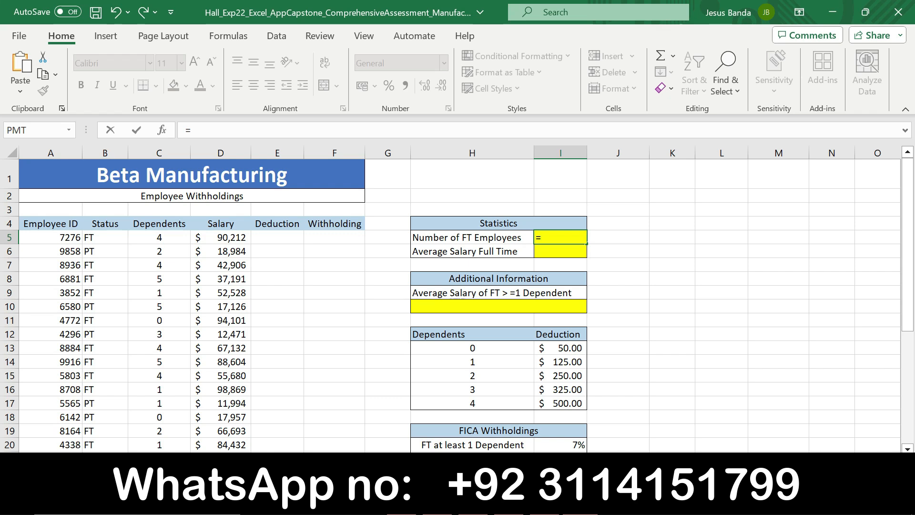
type("coun")
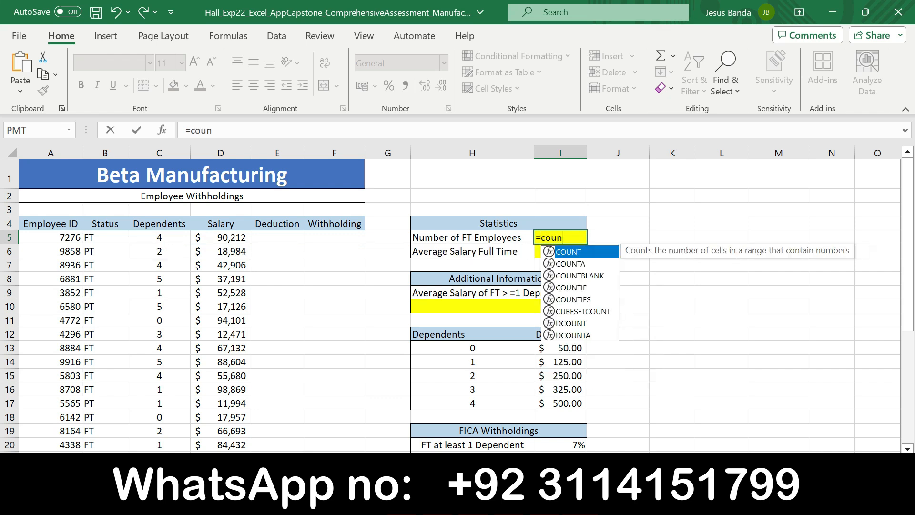
type("t")
double_click(572, 287)
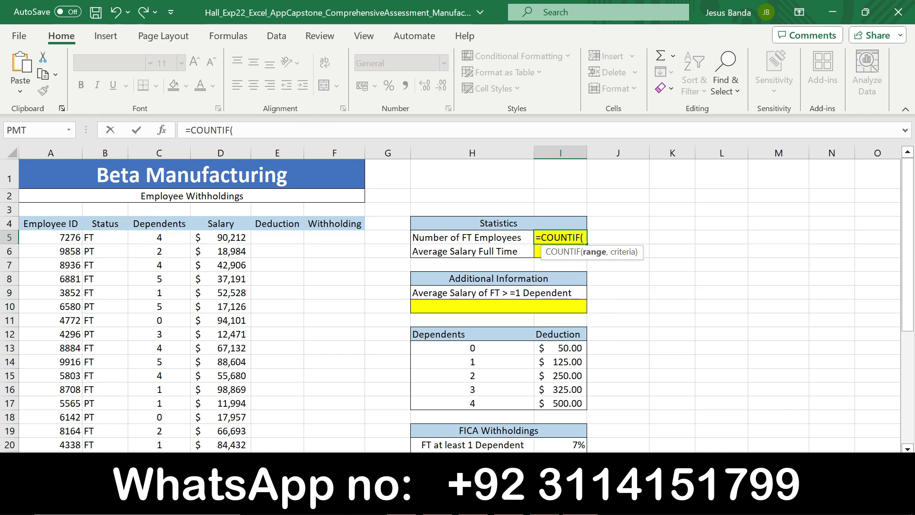
left_click(282, 126)
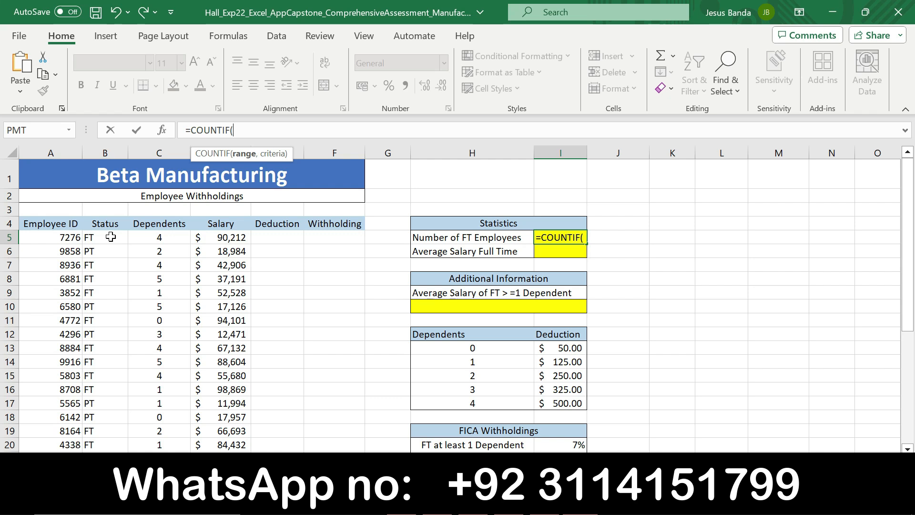
left_click_drag(110, 237, 109, 414)
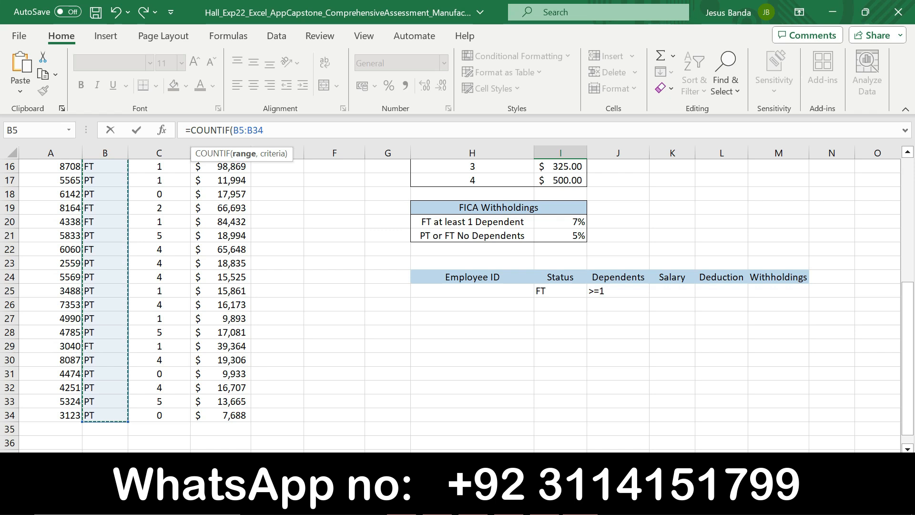
- Complete the COUNTIF function in I5 with the criteria FT, checking the Word instructions for the criteria
left_click(165, 132)
left_click(389, 158)
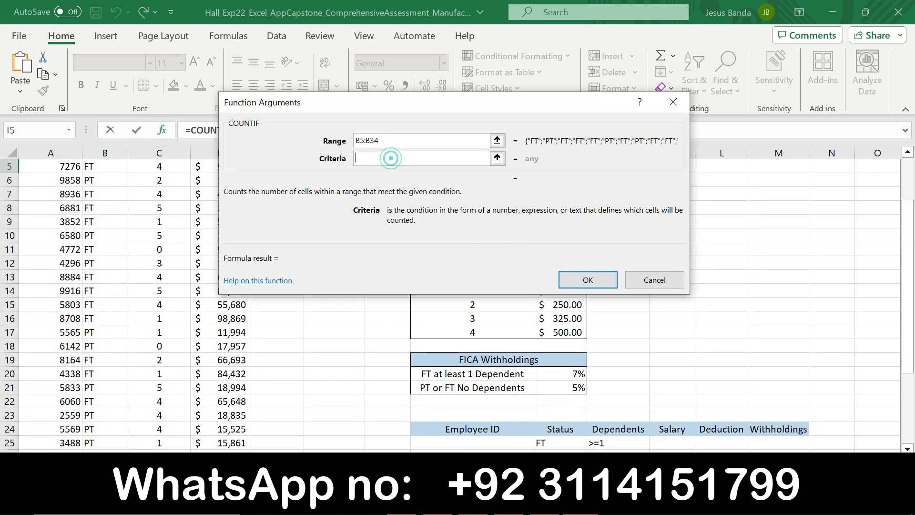
key("alt+Tab")
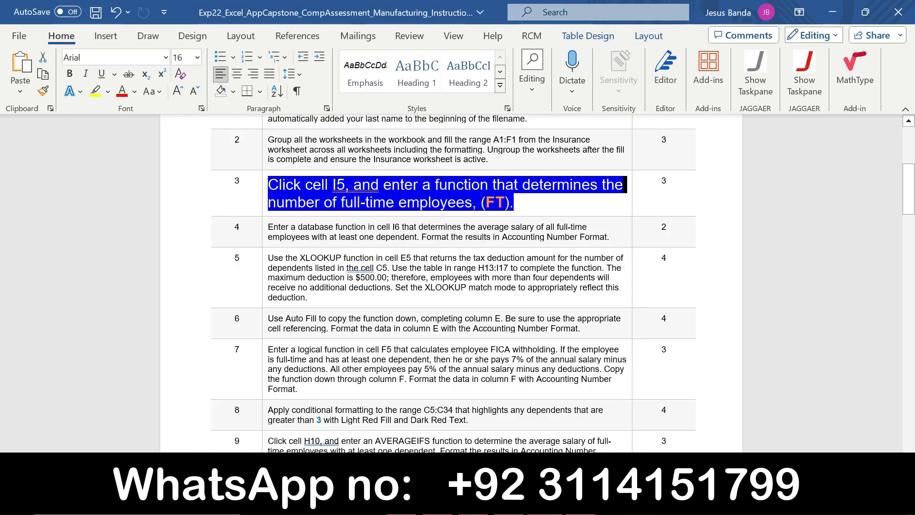
key("alt+Tab")
type("Ft")
key("BackSpace")
type("T")
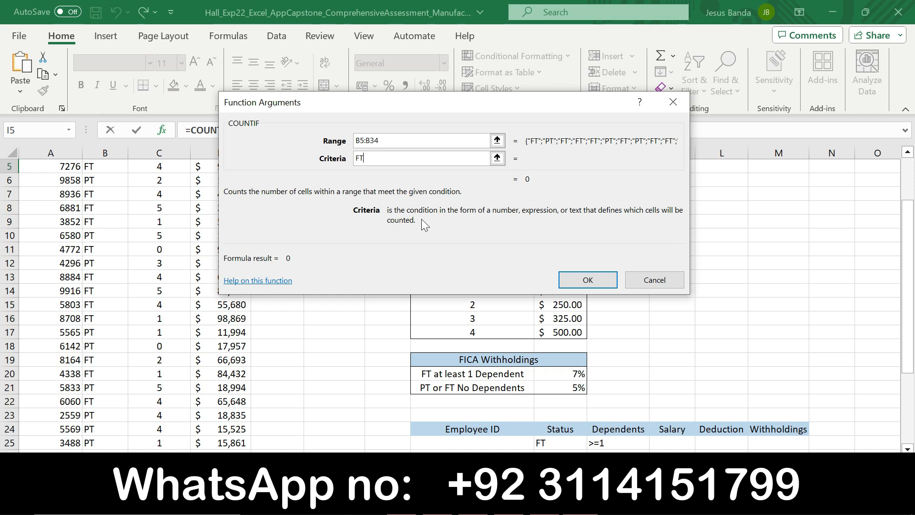
left_click(586, 280)
left_click(567, 278)
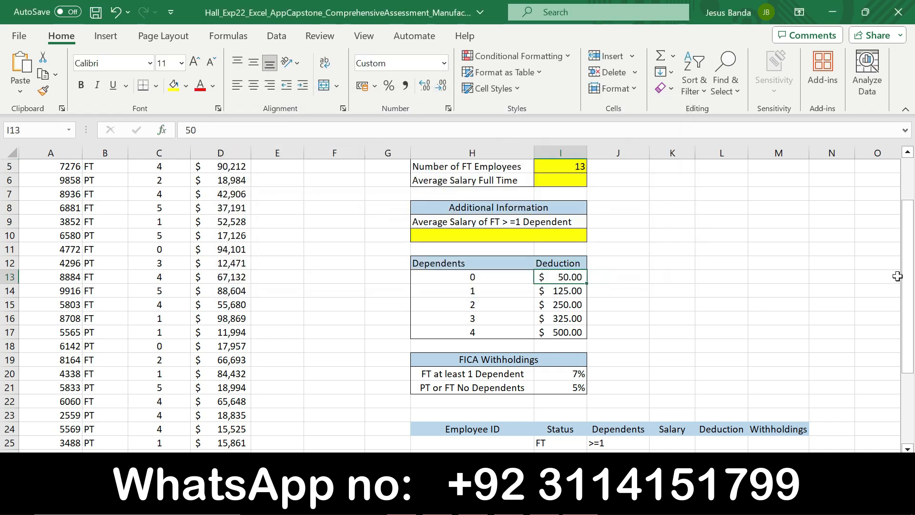
left_click_drag(908, 294, 908, 252)
- Switch to the Word instructions and reset the step 3 text to 9 pt with no highlight
key("alt+Tab")
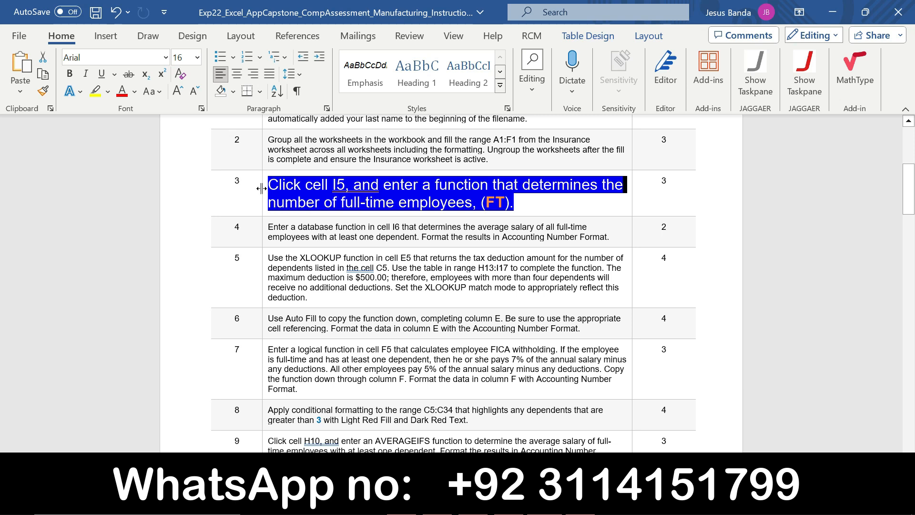
left_click(263, 191)
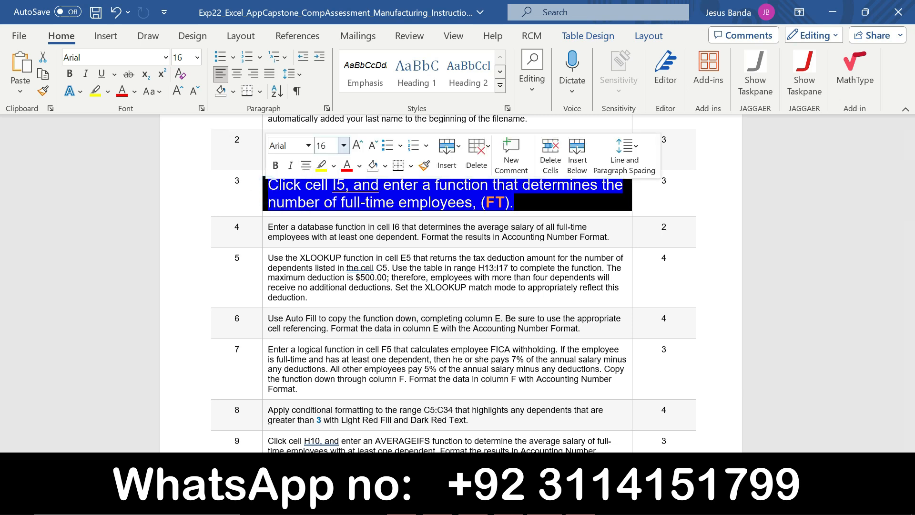
left_click(344, 145)
left_click(339, 181)
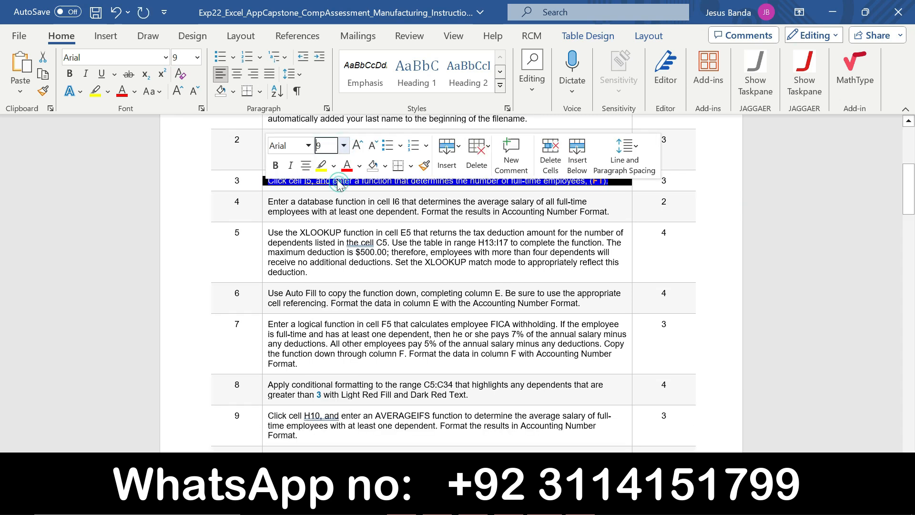
left_click(334, 166)
left_click(340, 282)
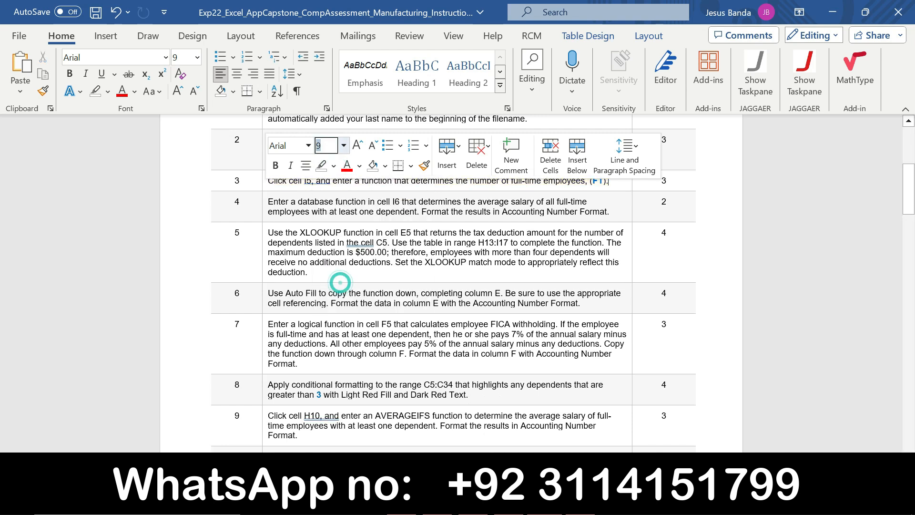
- Enlarge the step 4 instruction to 16 pt with yellow highlight, and select its part about the database function in cell I6
left_click(262, 213)
left_click(343, 166)
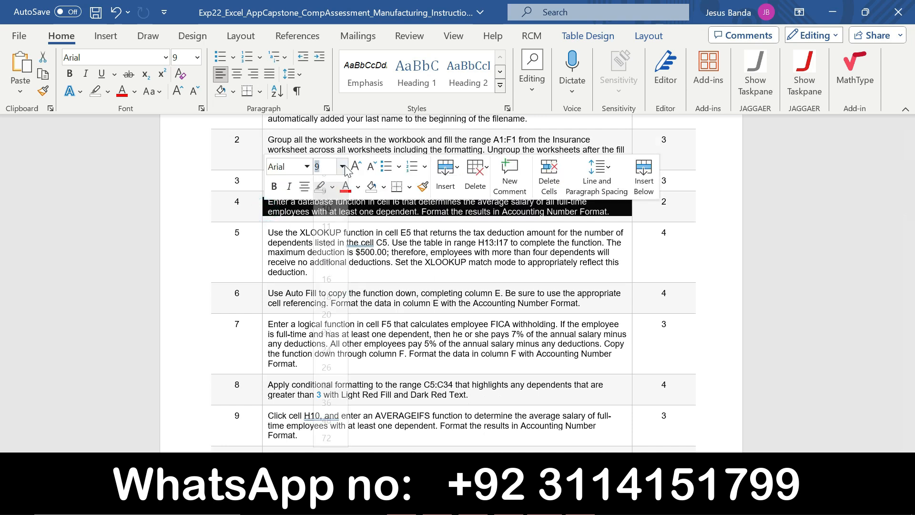
left_click(326, 290)
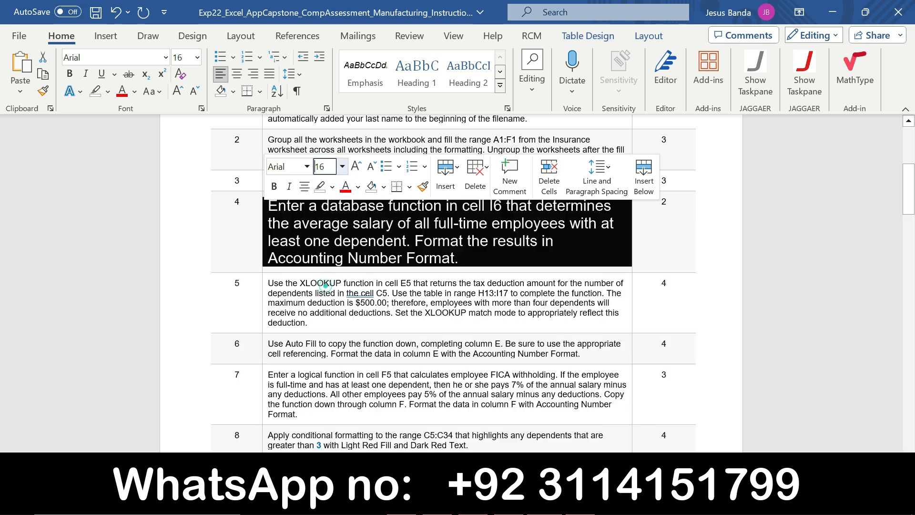
left_click(333, 187)
left_click(324, 237)
left_click(487, 222)
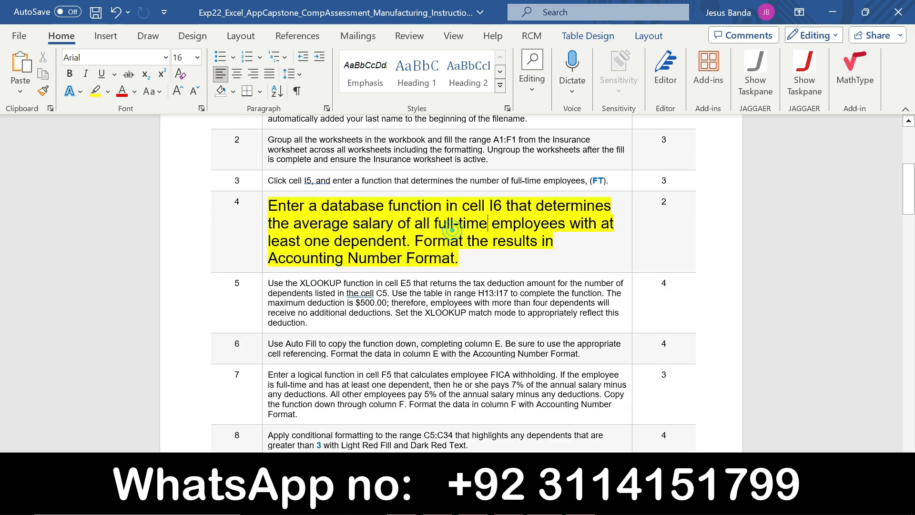
left_click_drag(908, 188, 909, 196)
left_click_drag(268, 146, 406, 181)
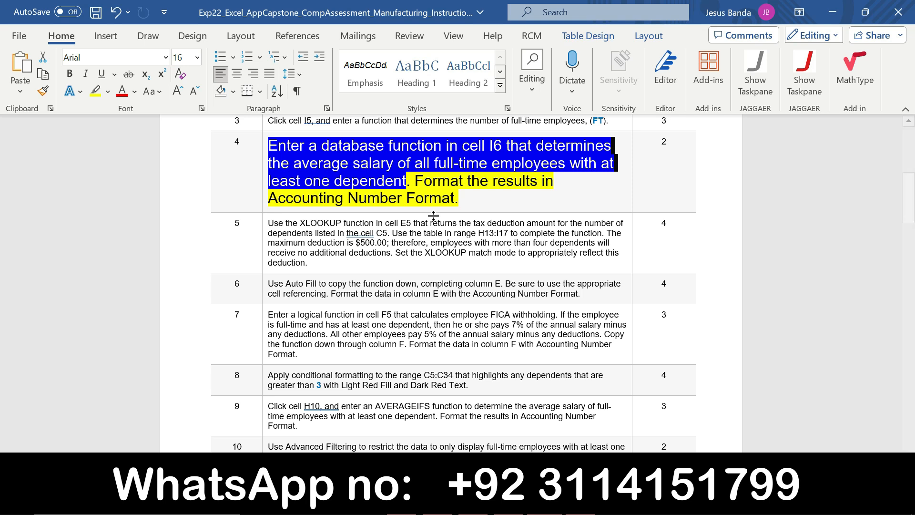
- Switch to the Excel workbook and start an AVERAGE function in cell I6
key("alt+Tab")
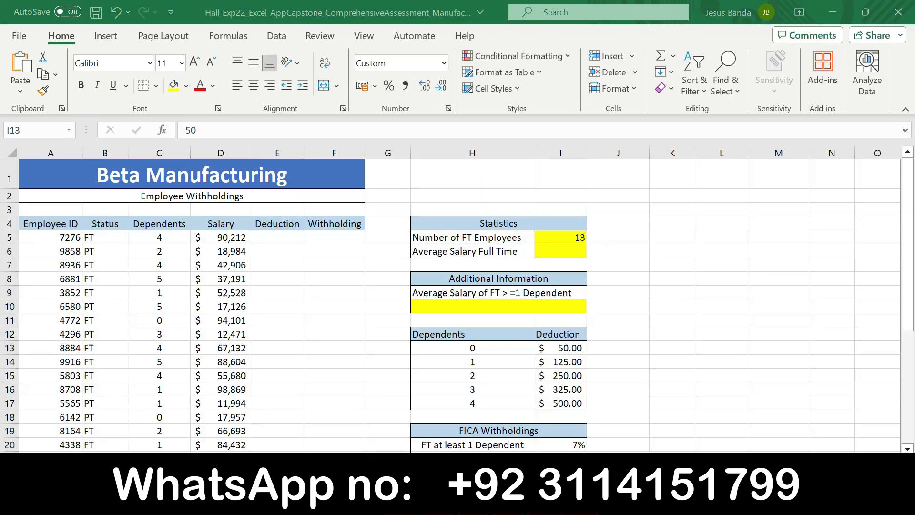
left_click(541, 254)
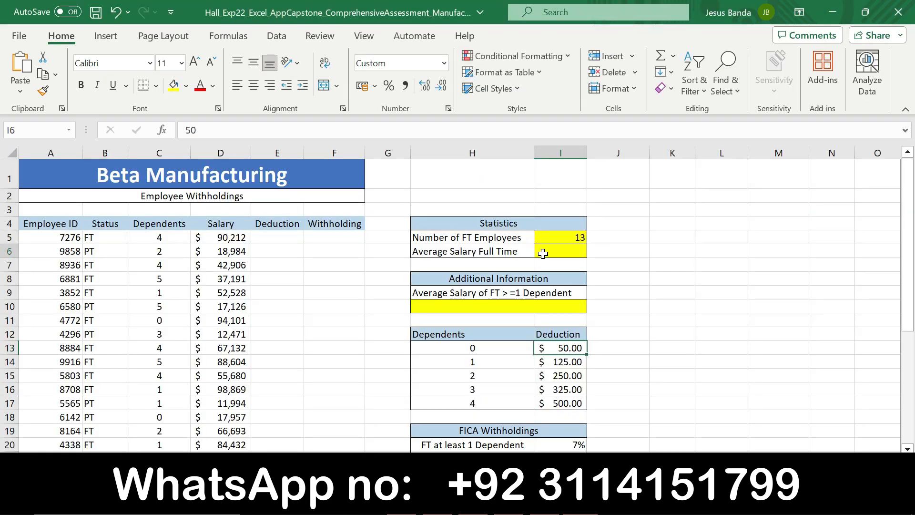
type("=")
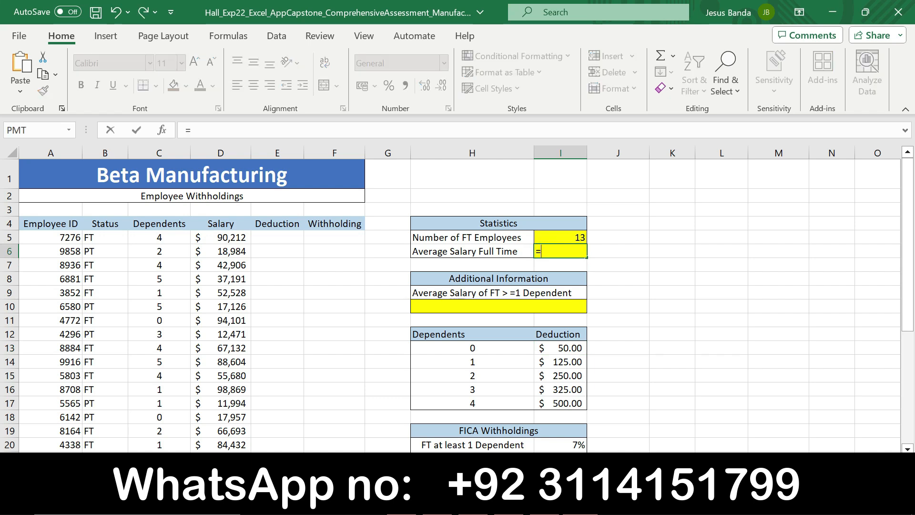
type("averag")
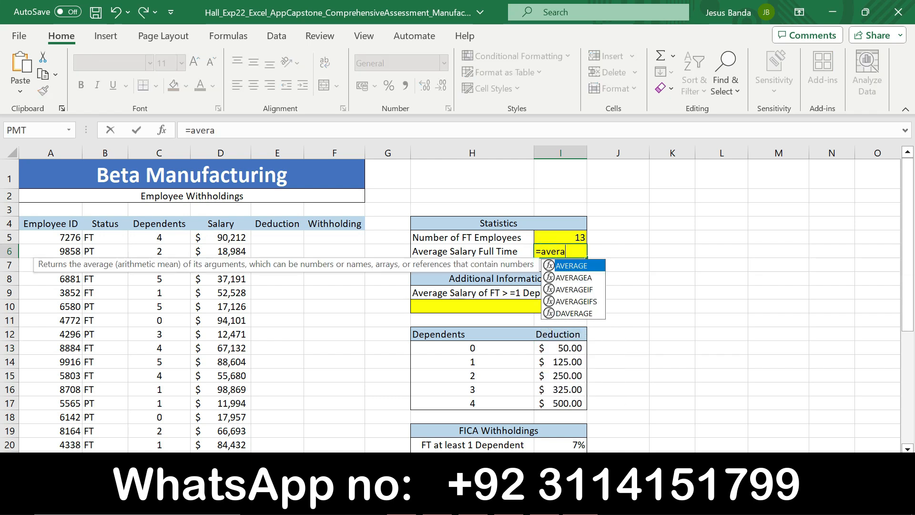
double_click(571, 269)
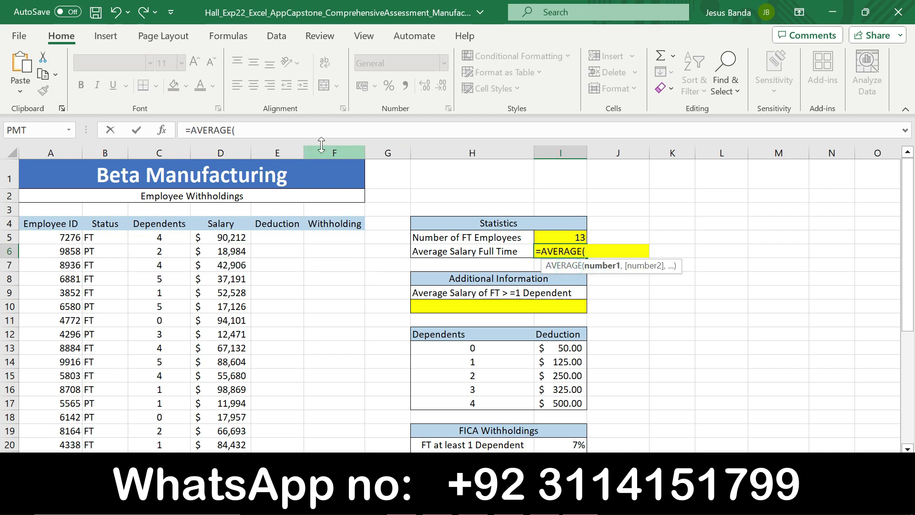
left_click_drag(160, 237, 159, 348)
key("BackSpace")
key("BackSpace")
key("BackSpace")
key("BackSpace")
key("BackSpace")
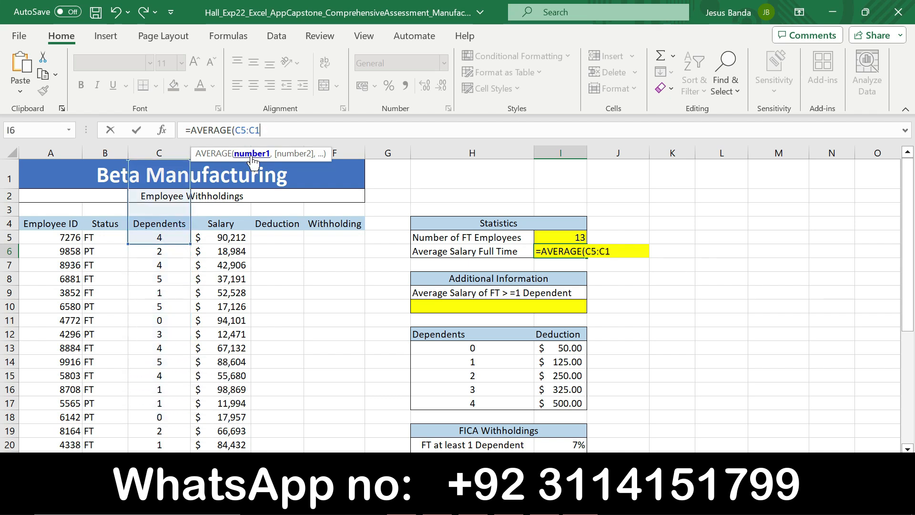
key("BackSpace")
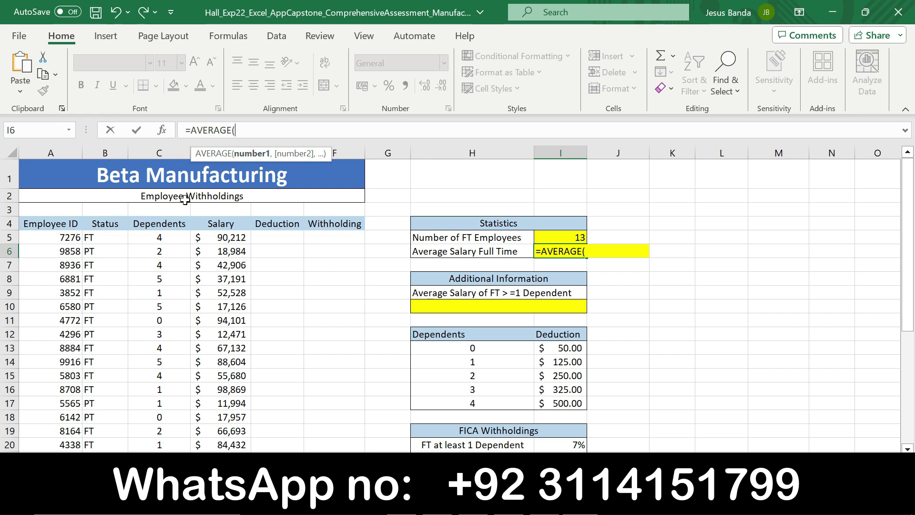
- Complete the AVERAGE function in I6 with the Status range B5:B34
left_click_drag(106, 239, 105, 400)
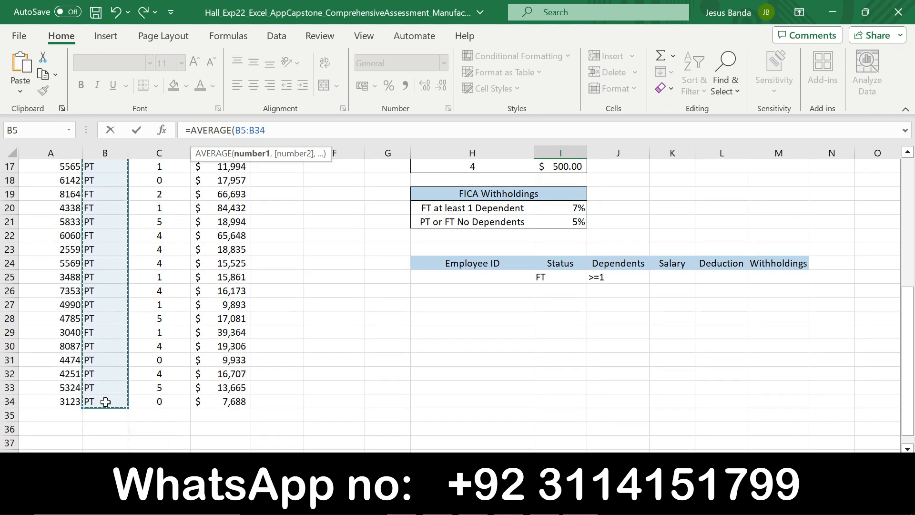
key("Return")
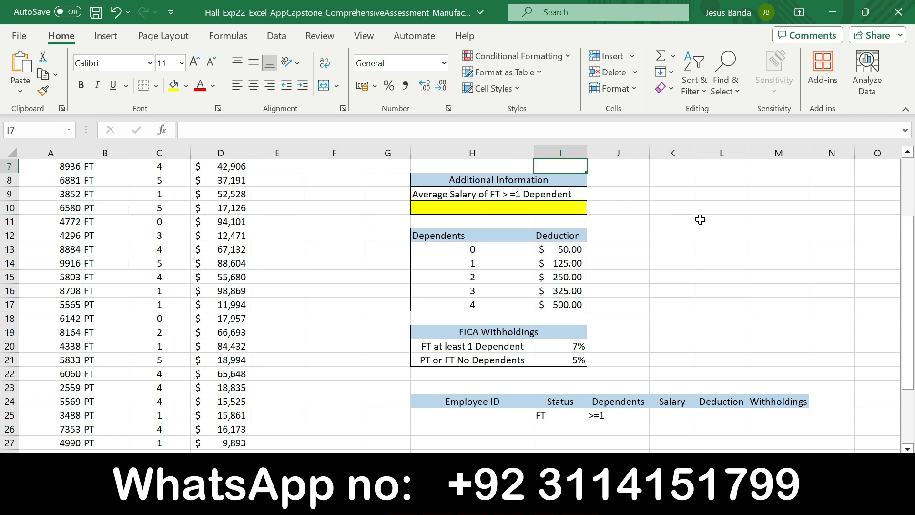
left_click_drag(906, 275, 906, 234)
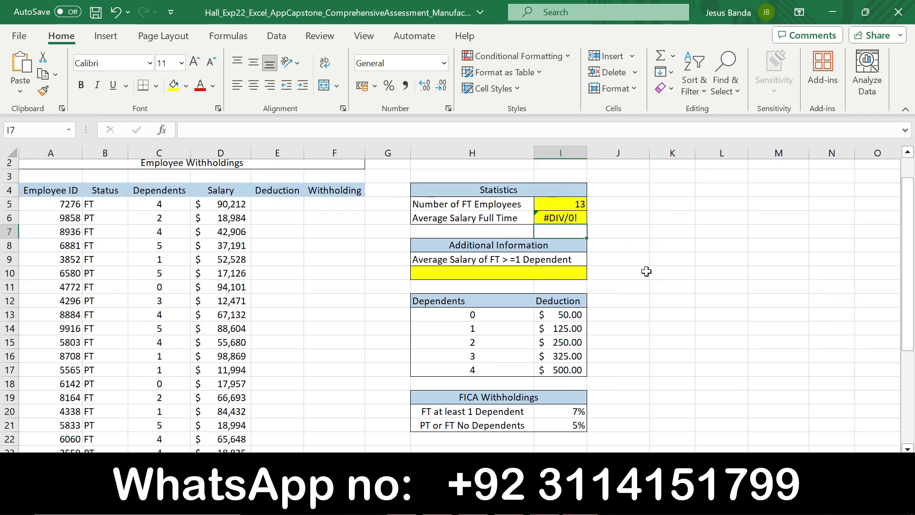
- Add cell I5 as the second argument of the AVERAGE function in I6 and apply Accounting Number Format to the cell
left_click(569, 217)
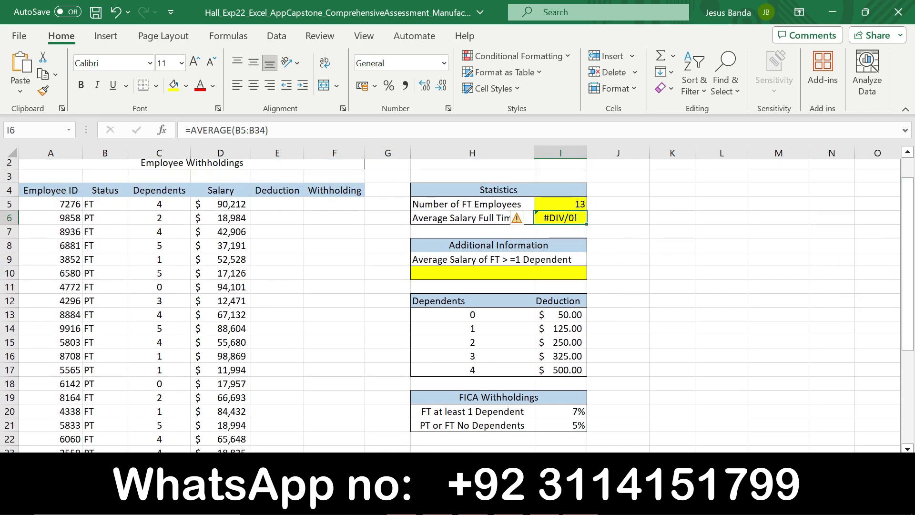
left_click(288, 130)
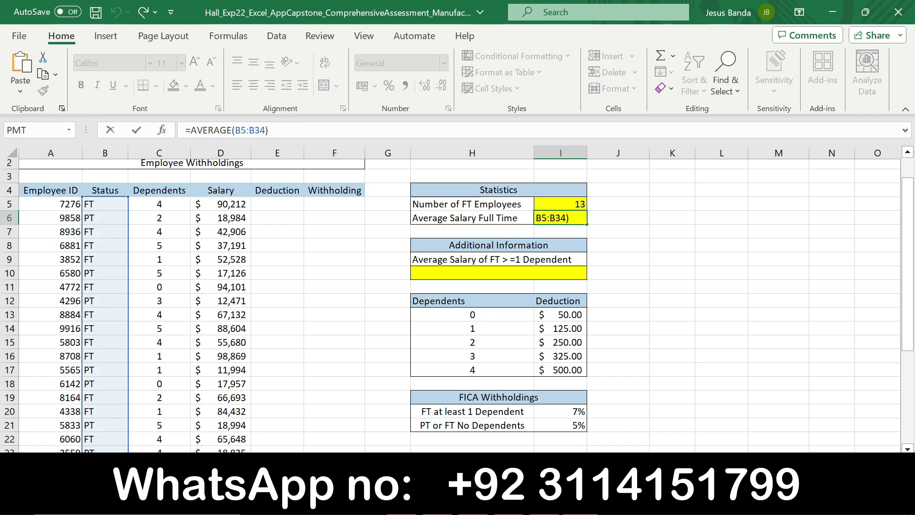
key("BackSpace")
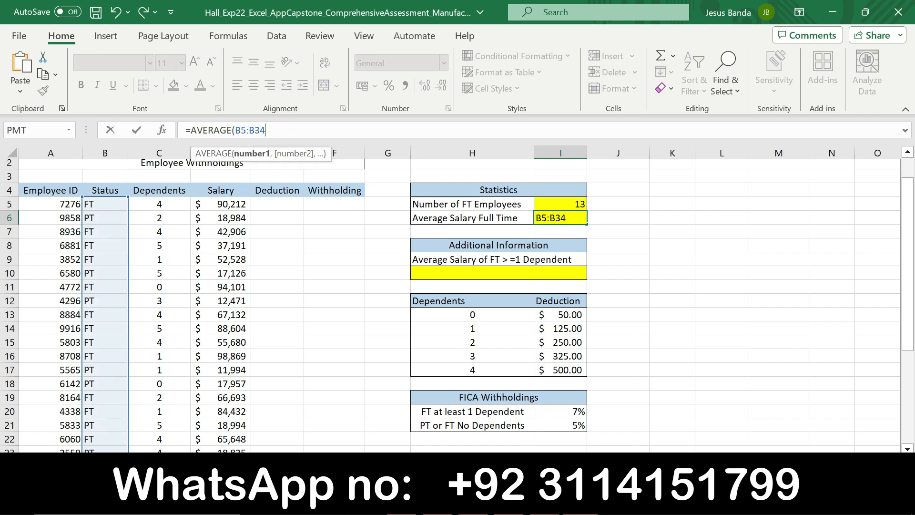
type(",")
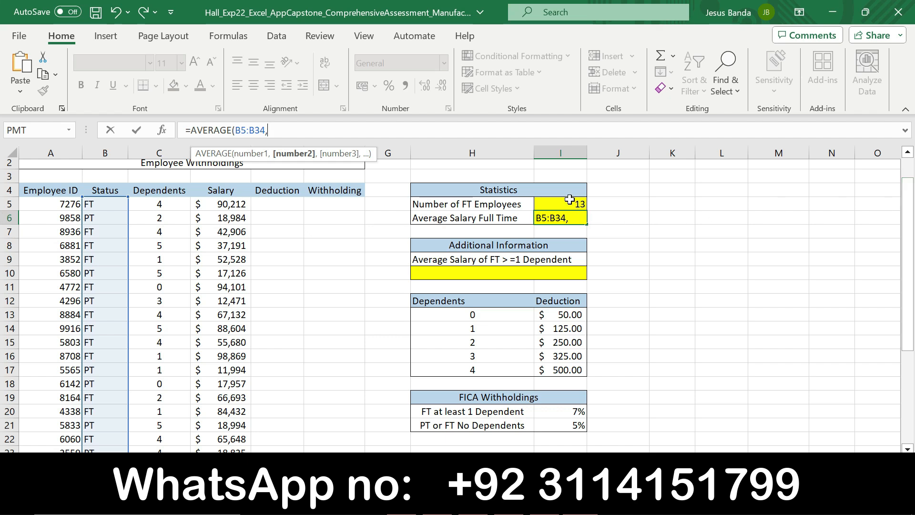
left_click(578, 205)
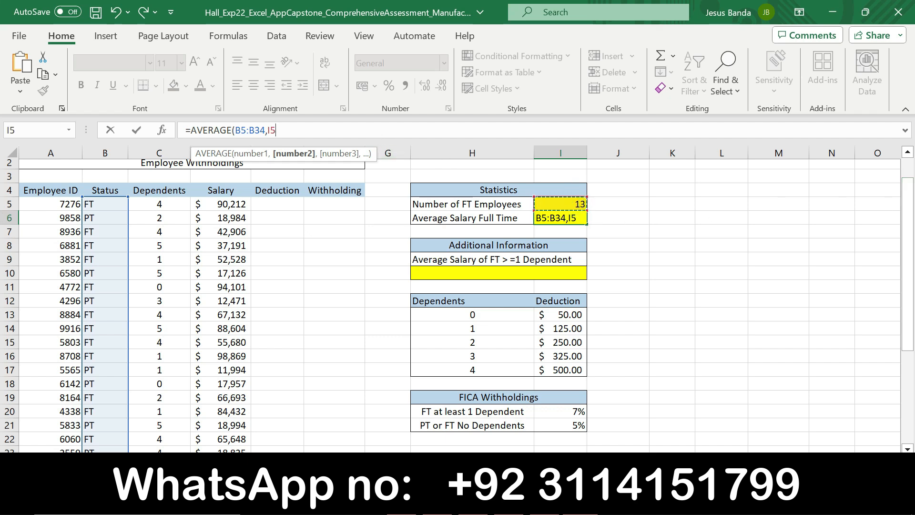
key("Return")
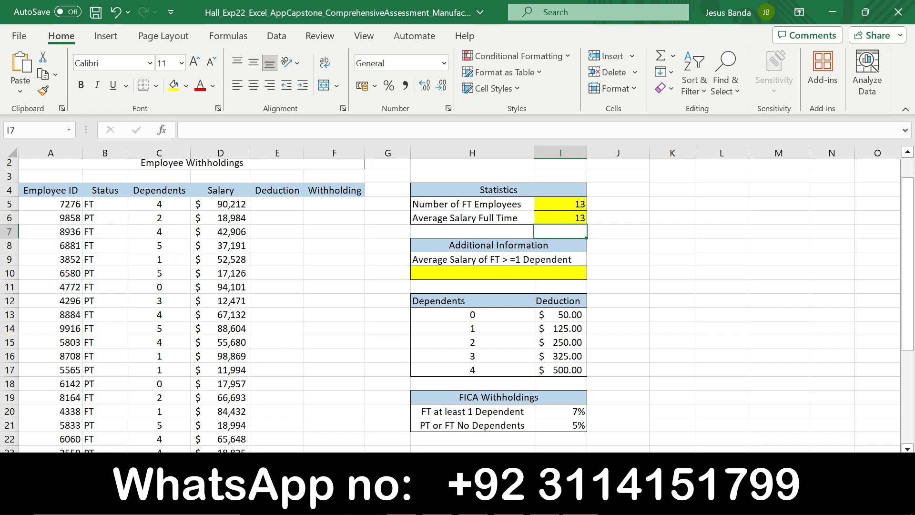
left_click(563, 217)
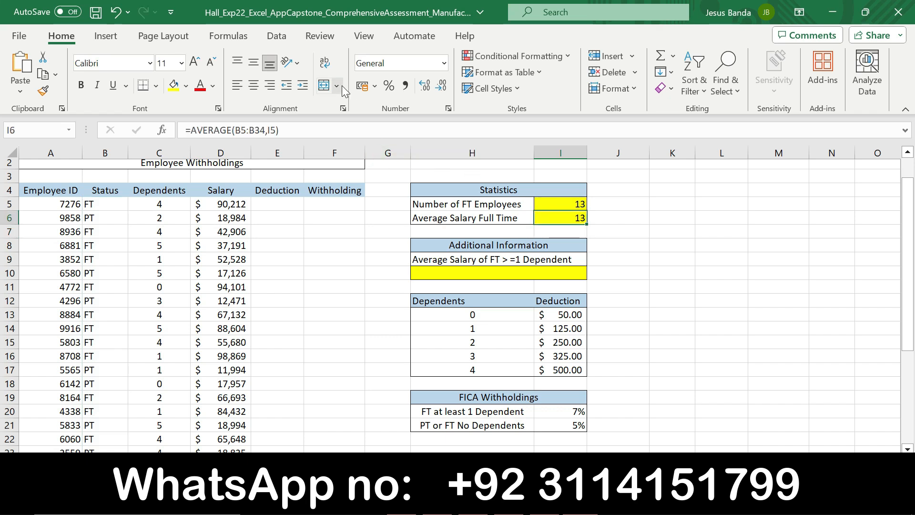
left_click(363, 86)
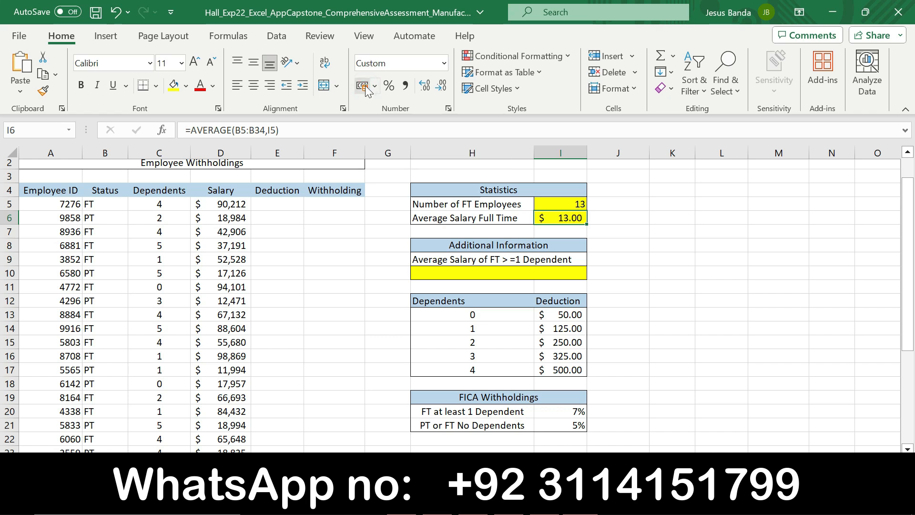